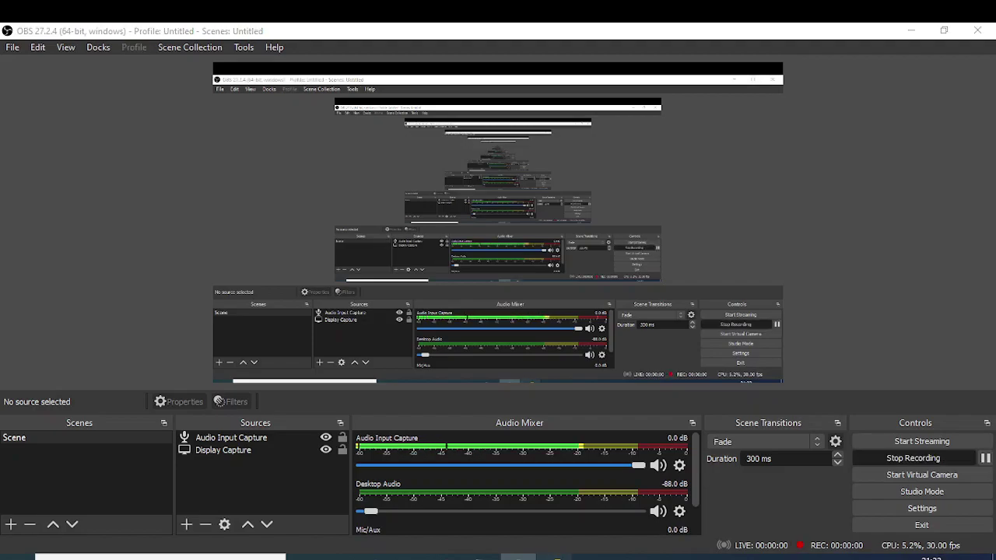
Switch to Power BI Desktop and examine the table relationship, the Dim Calendar data and the Employee Details columns
click(554, 557)
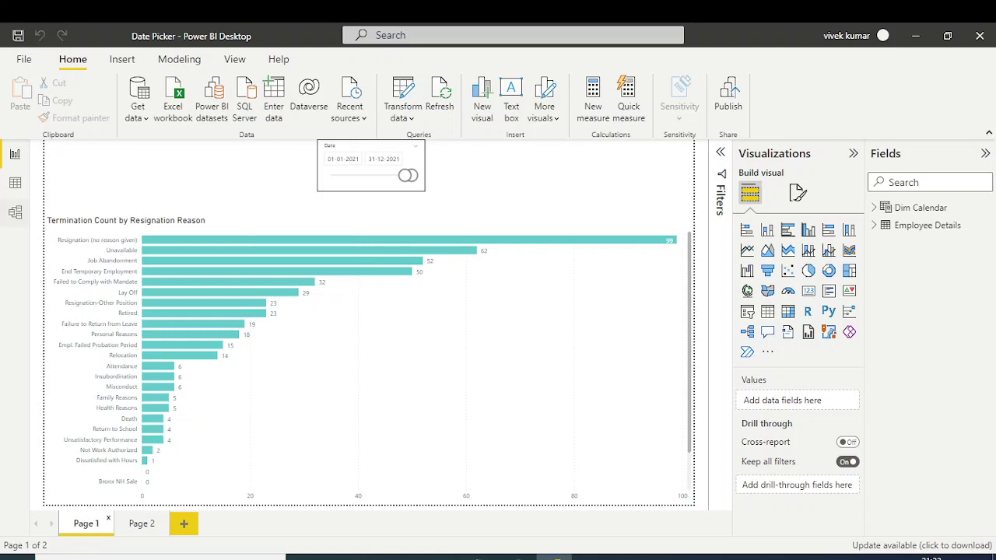
click(15, 211)
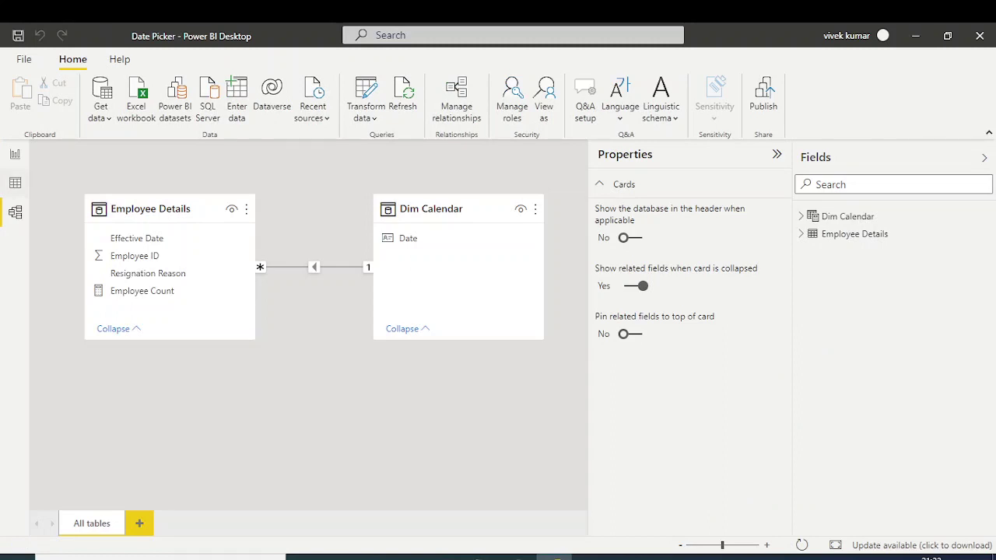
click(15, 182)
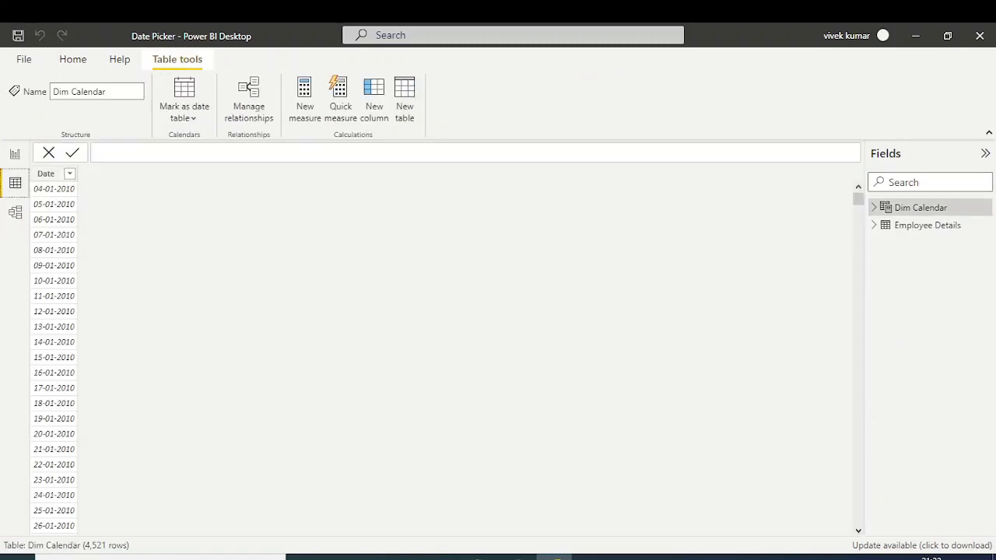
click(927, 225)
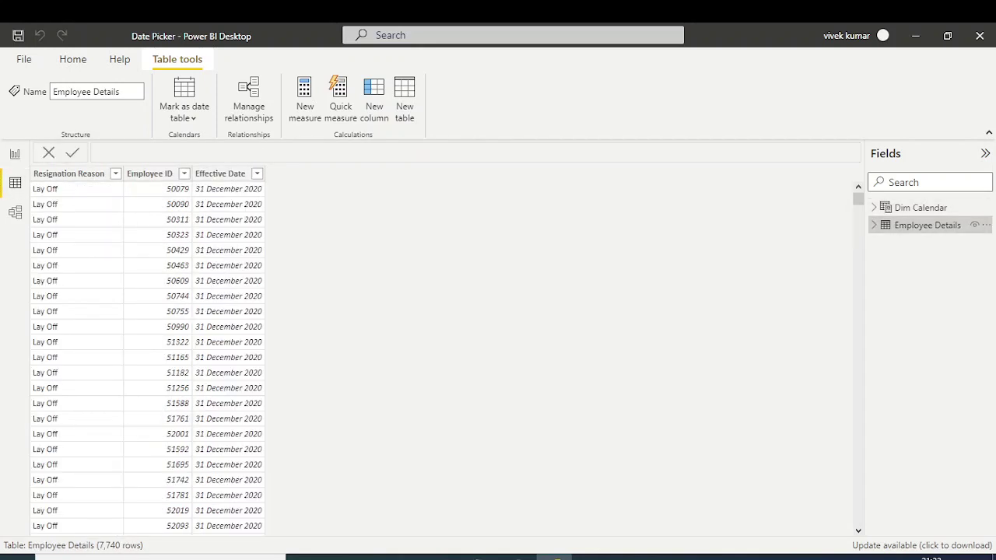
click(58, 174)
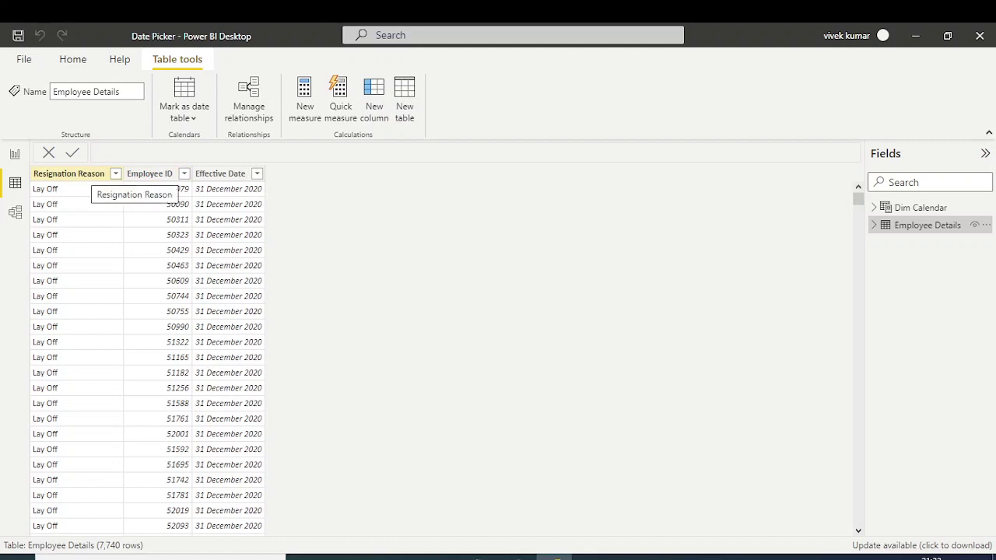
click(149, 174)
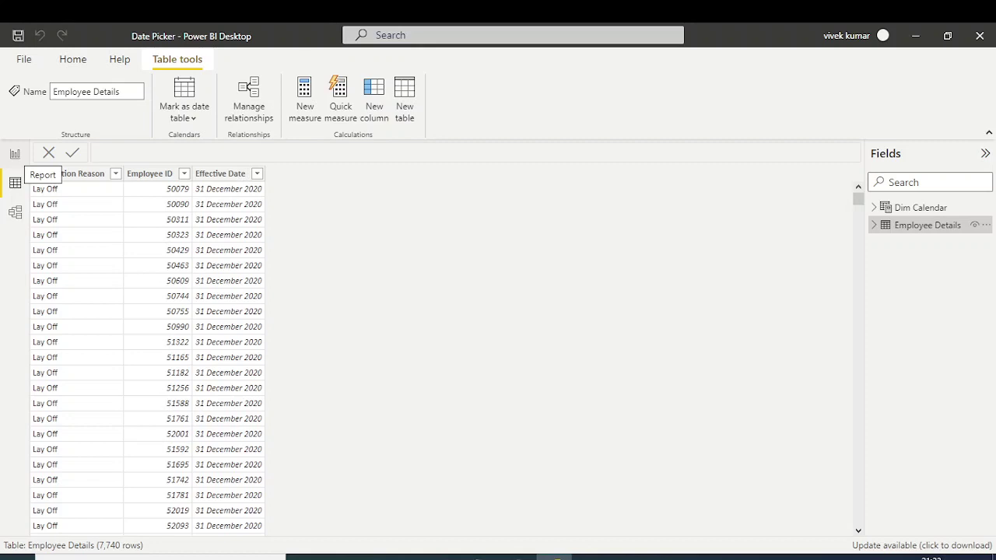
Set the filter type for Date on the report page's date slicer to Top N
click(15, 154)
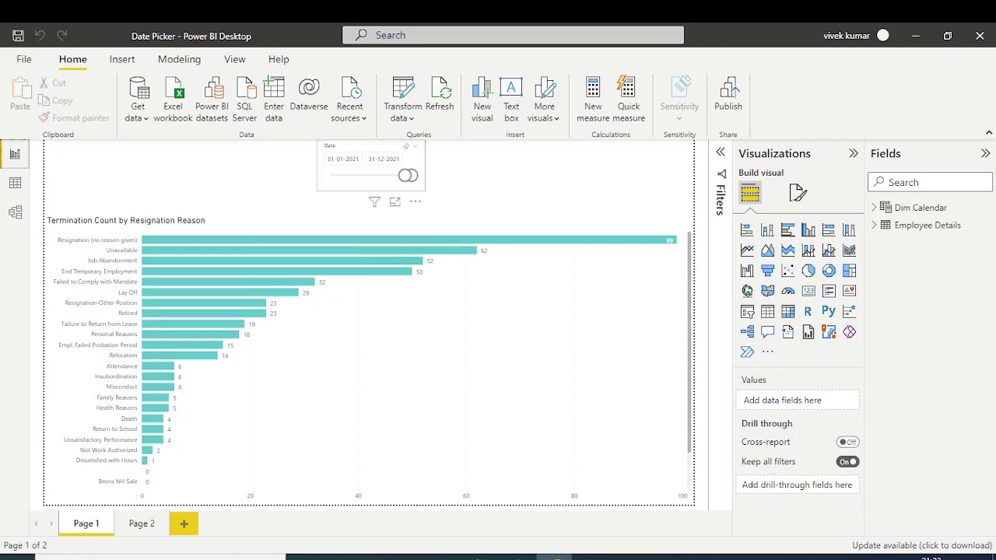
click(371, 183)
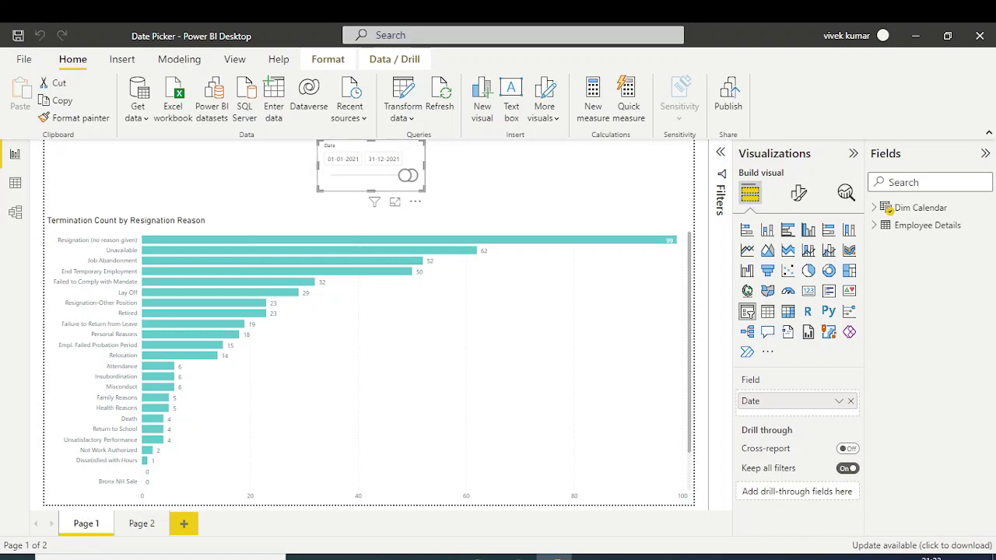
click(720, 152)
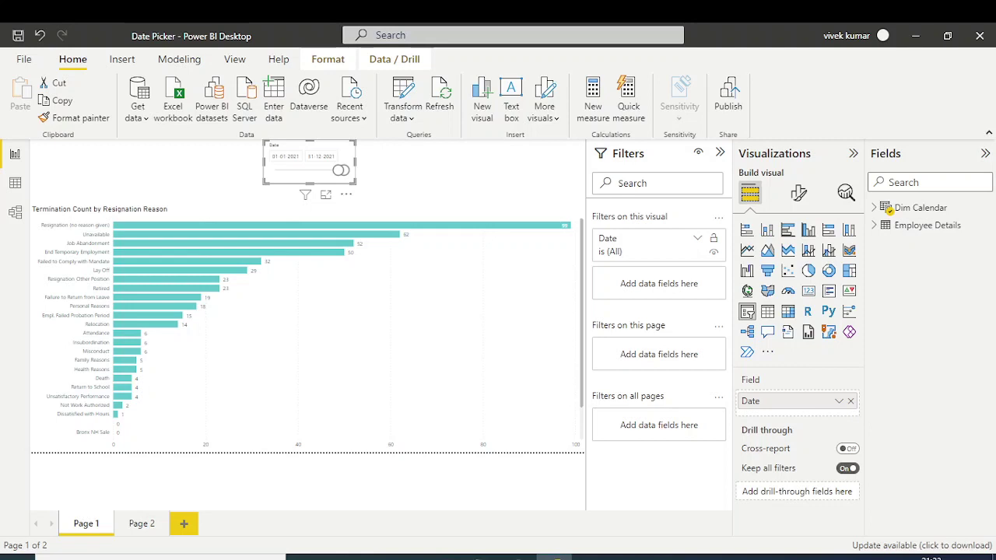
click(698, 238)
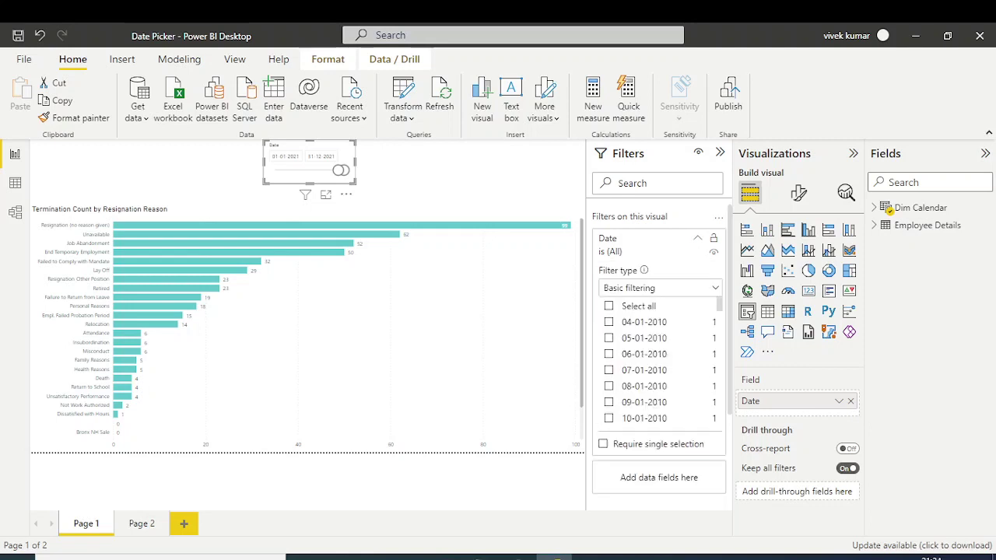
click(662, 288)
click(618, 378)
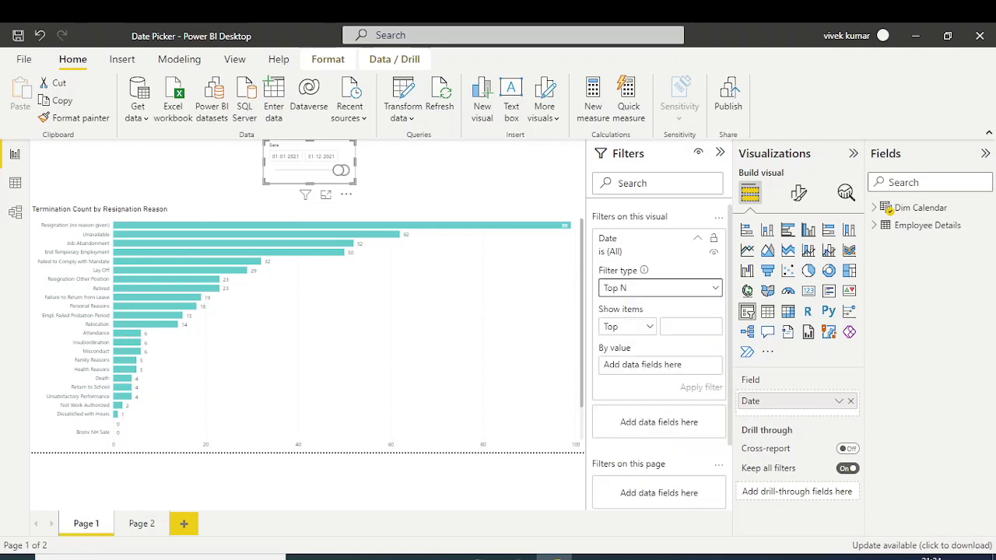
Apply the slicer's Top N filter to show the top 1 item by the earliest Dim Calendar Date
click(691, 327)
text(1)
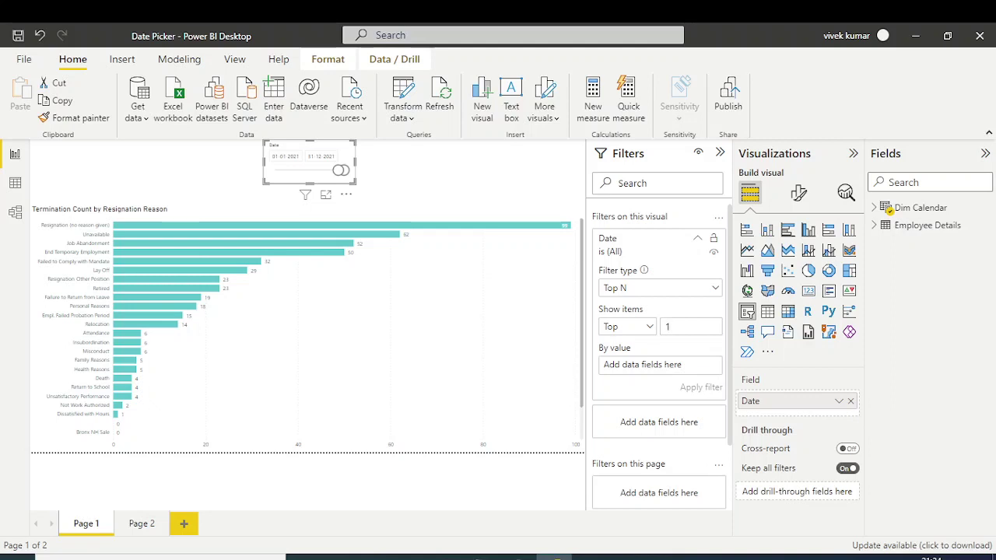
click(889, 208)
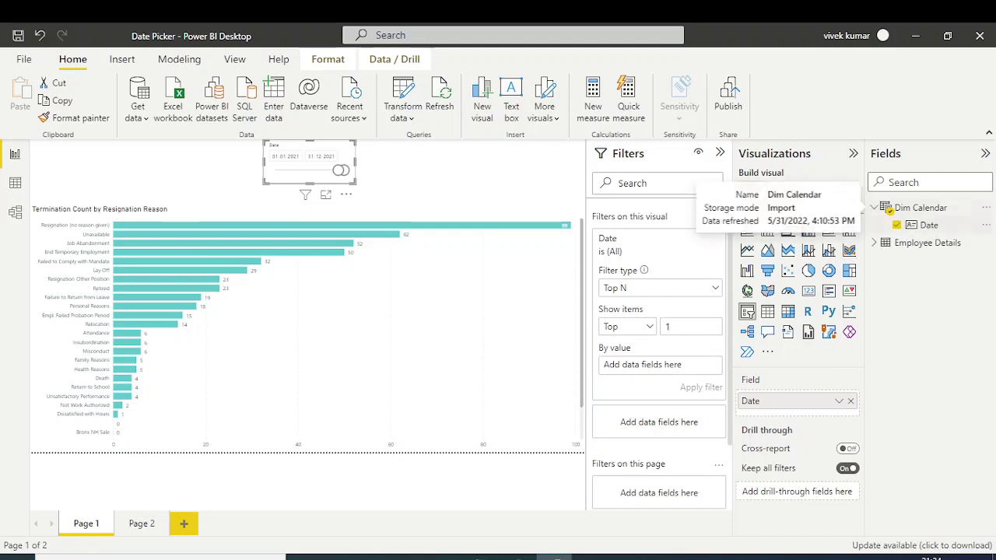
drag(925, 224, 628, 364)
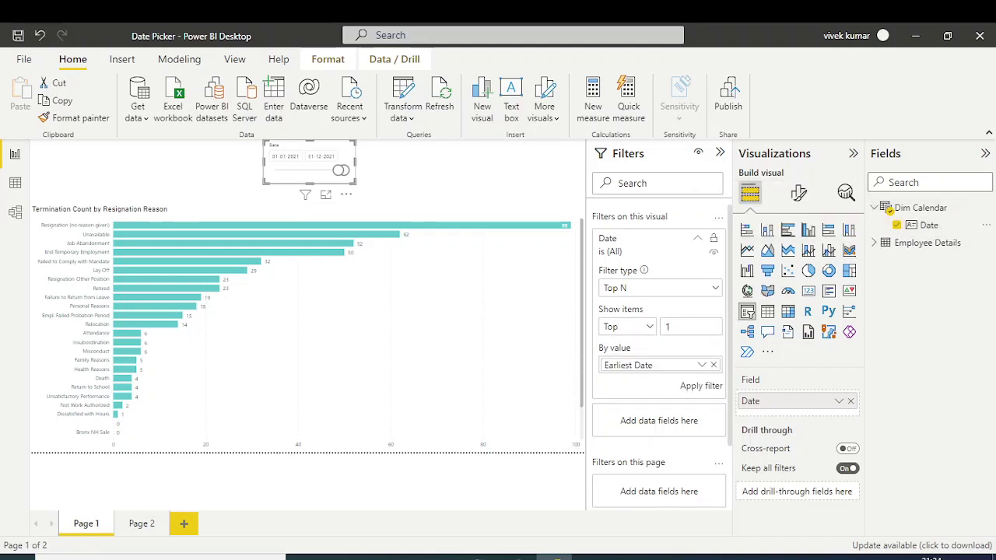
click(700, 385)
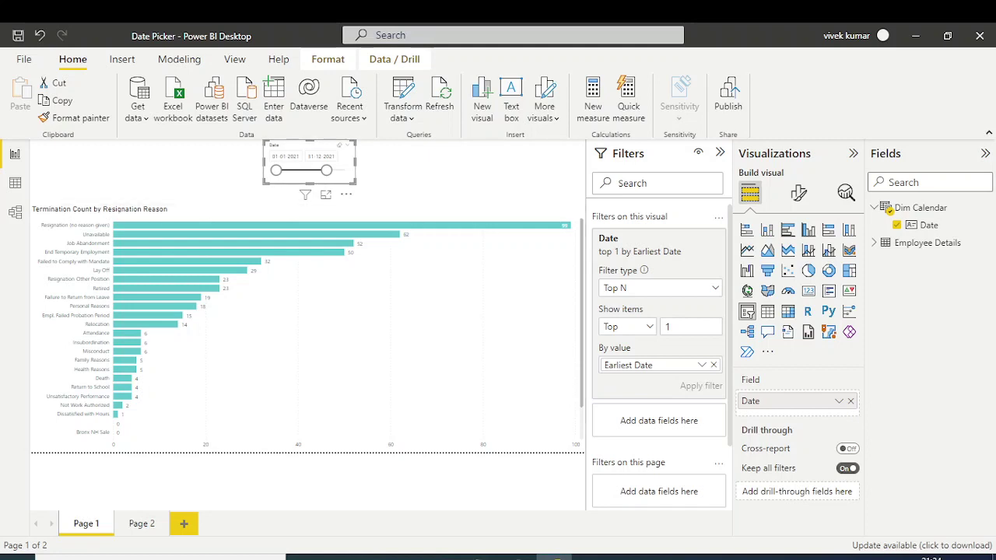
Change the date slicer style to After and choose 29 January 2021 as its start date
click(347, 145)
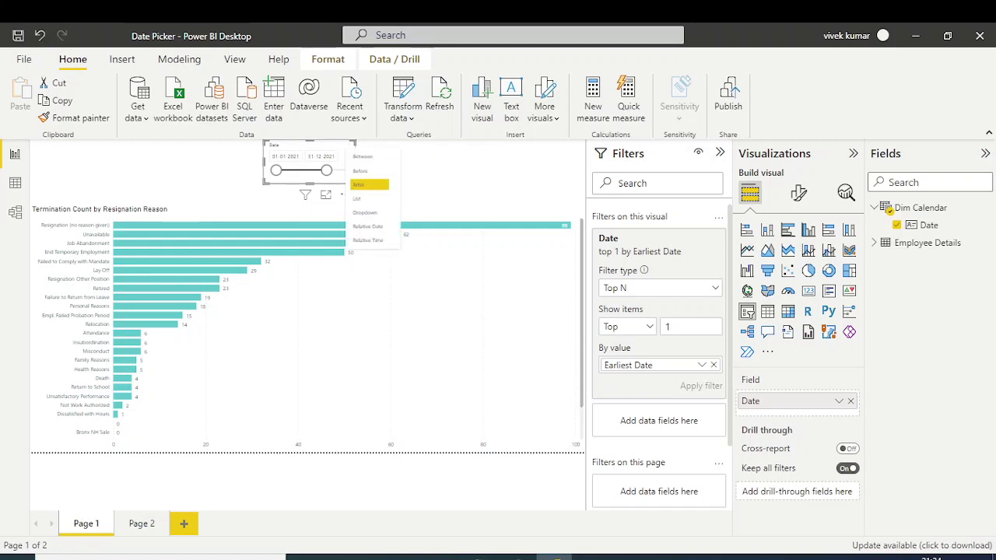
click(369, 184)
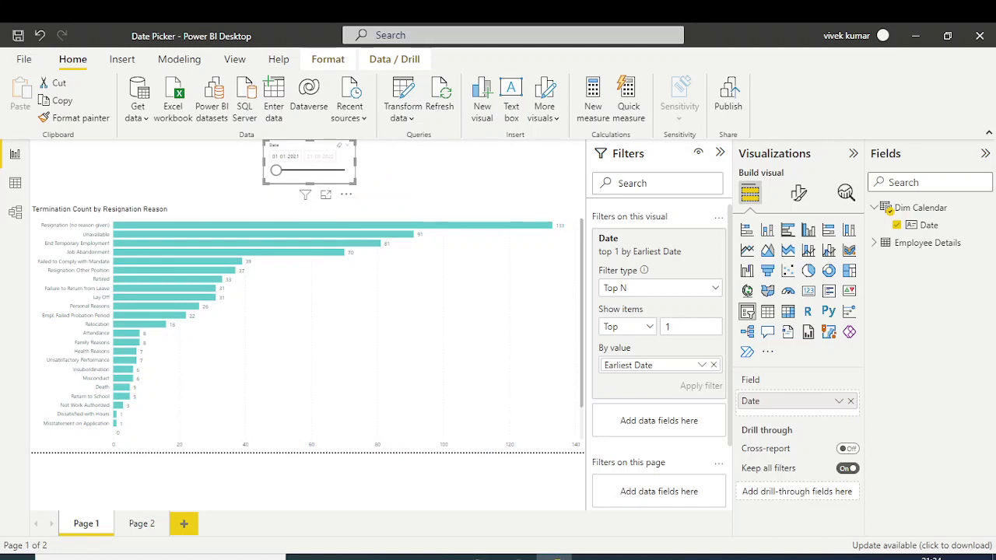
click(286, 157)
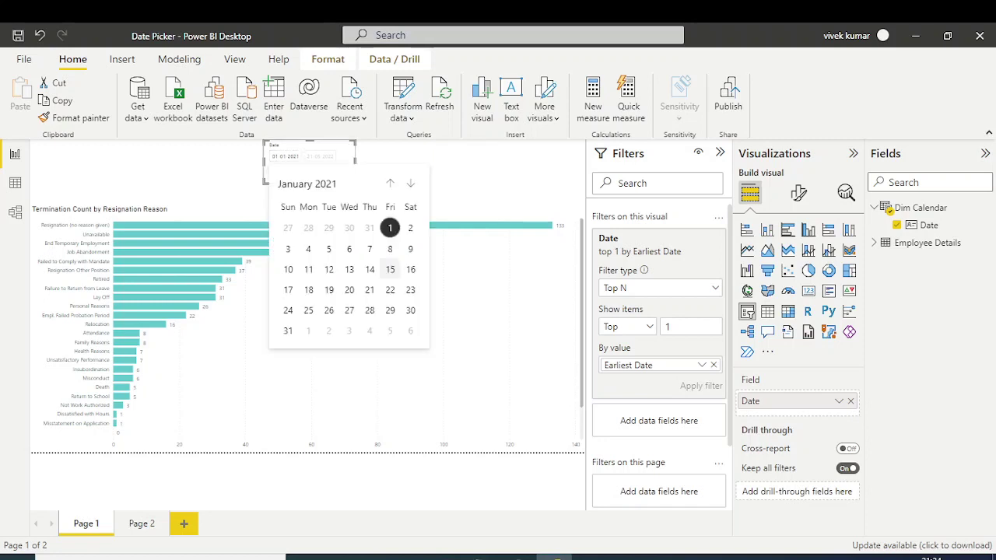
click(390, 310)
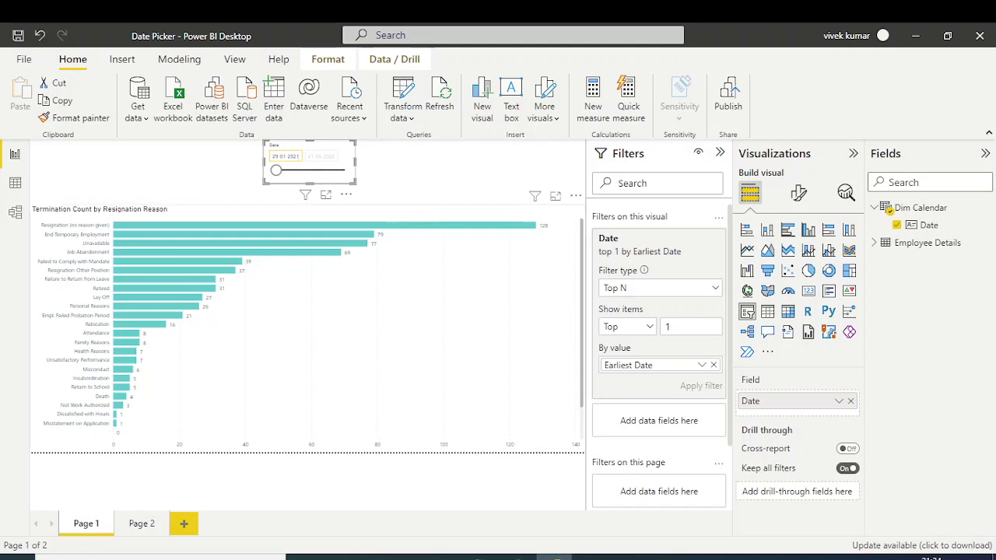
Examine the fields of the termination bar chart and the formula of the Employee Count measure
click(420, 327)
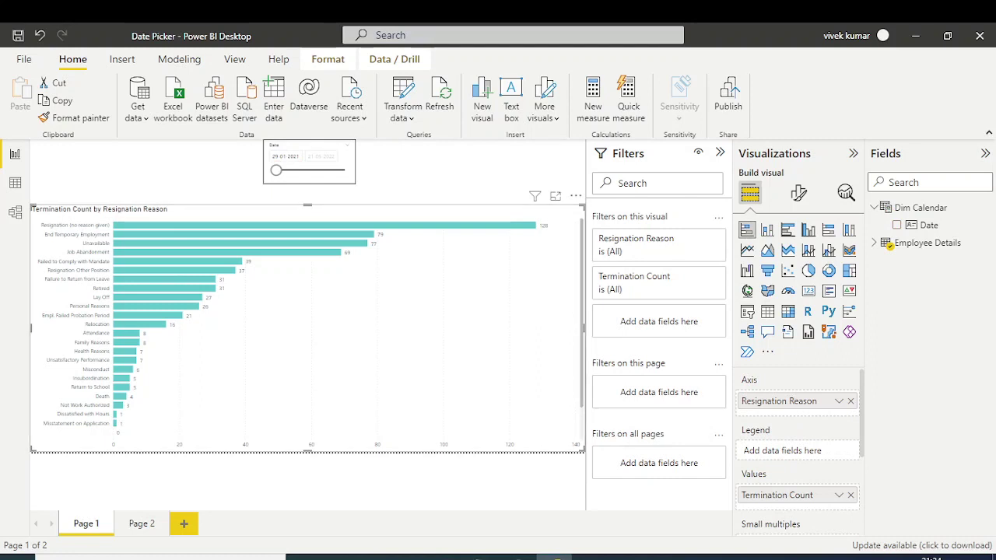
click(926, 243)
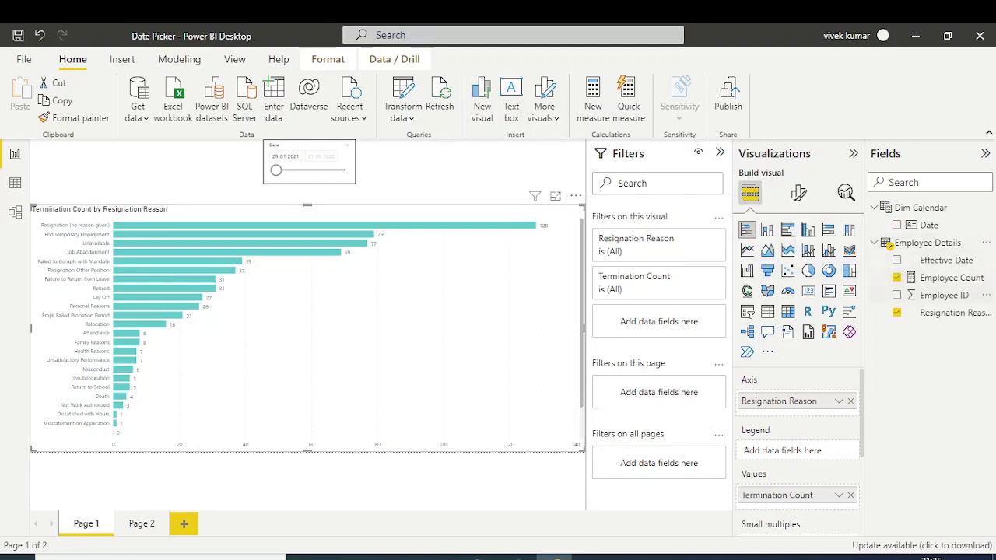
click(947, 278)
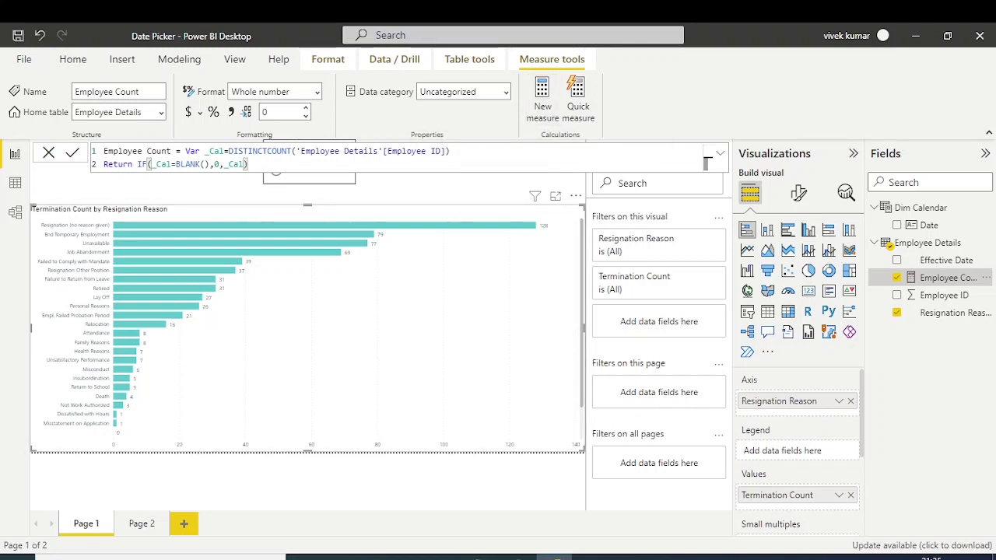
Create a new measure in Employee Details named "Termination Count at any Part.Date"
click(542, 100)
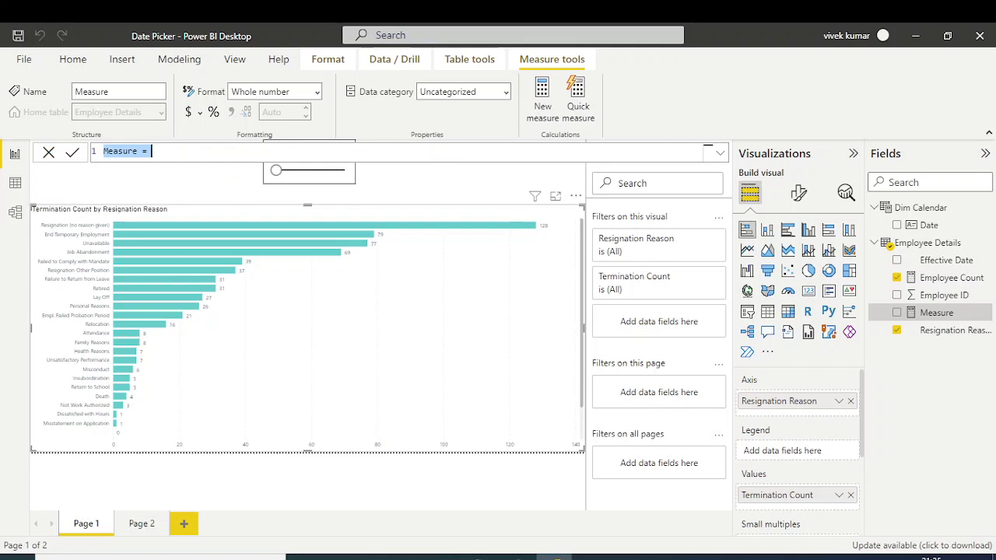
text(T)
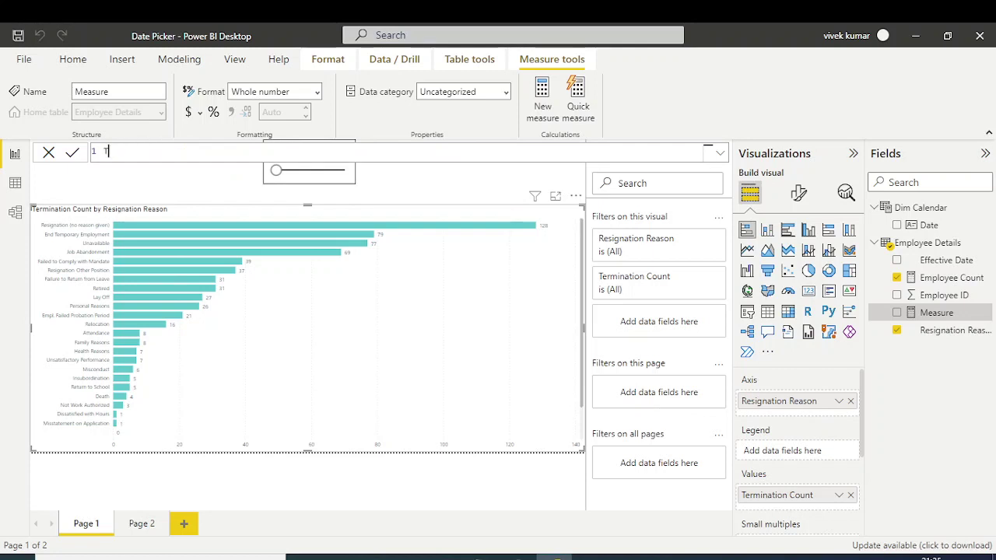
text(ermination Count at any Part)
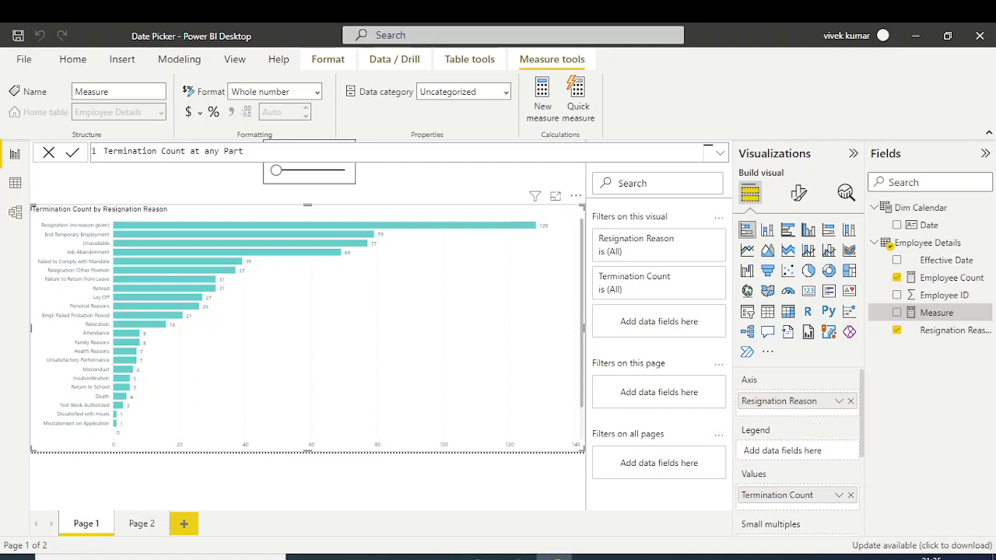
text(.Date=)
key(shift+Return)
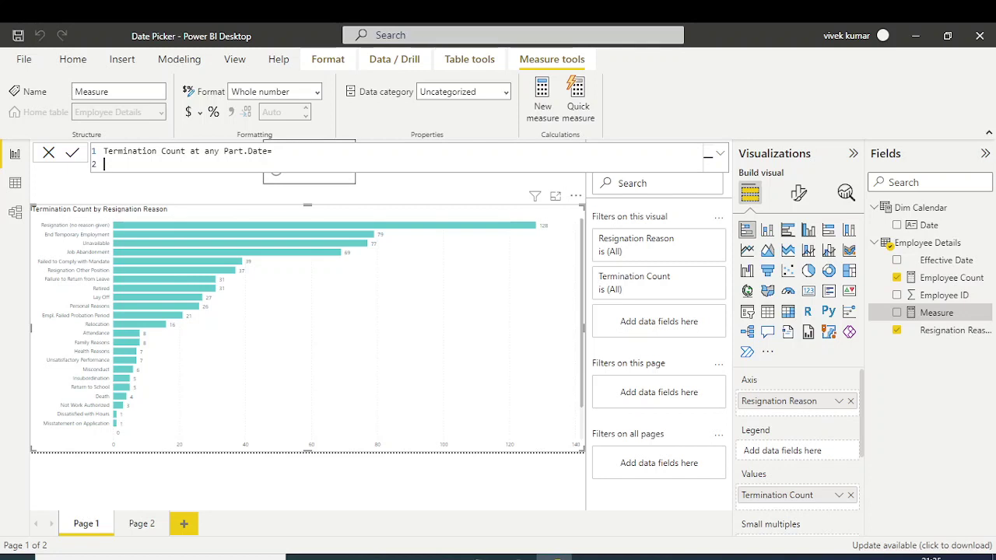
Define the variable _Min in the measure as MIN('Dim Calendar'[Date])
text(VAR)
key(BackSpace)
key(BackSpace)
key(BackSpace)
text(Var _Min=Mi)
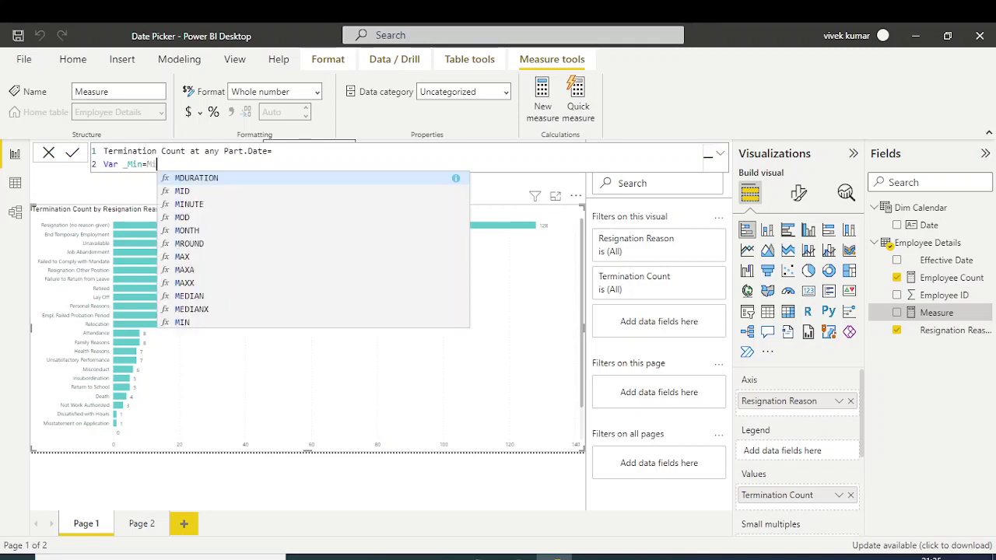
text(n)
key(Tab)
text(Dim)
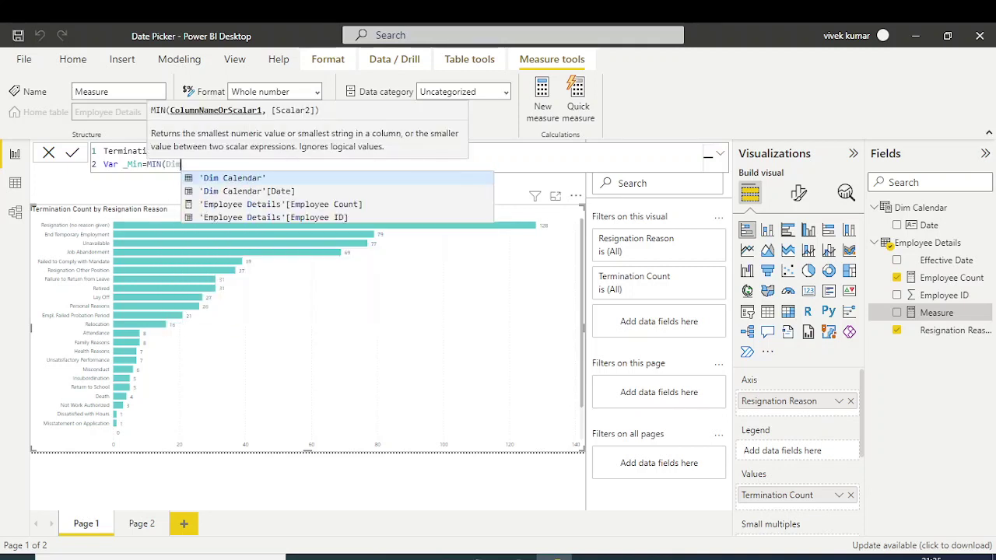
key(Tab)
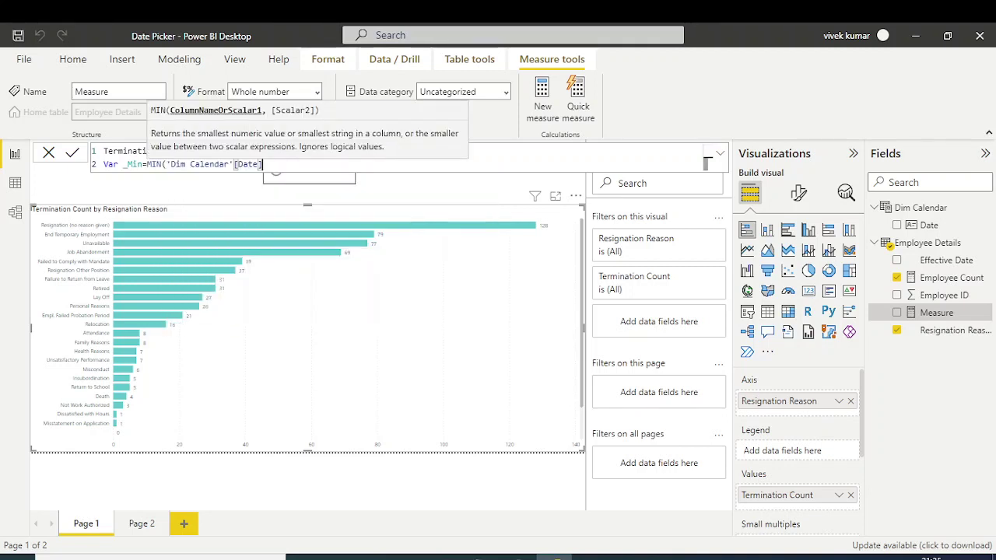
text())
key(shift+Return)
Begin the measure's Return expression with CALCULATE, using 'Employee Details'[Employee Count] as its expression
text(REturn)
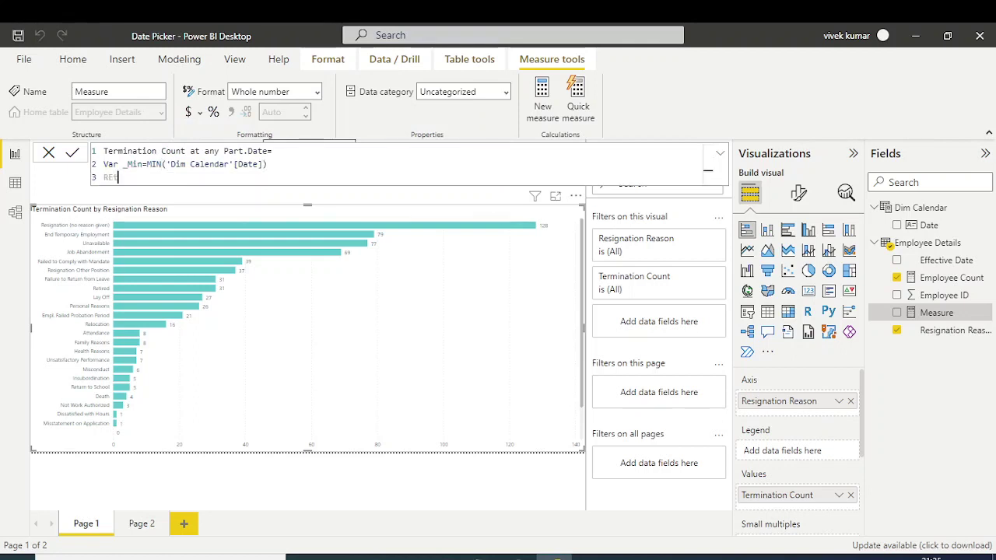
text(Cal)
key(Tab)
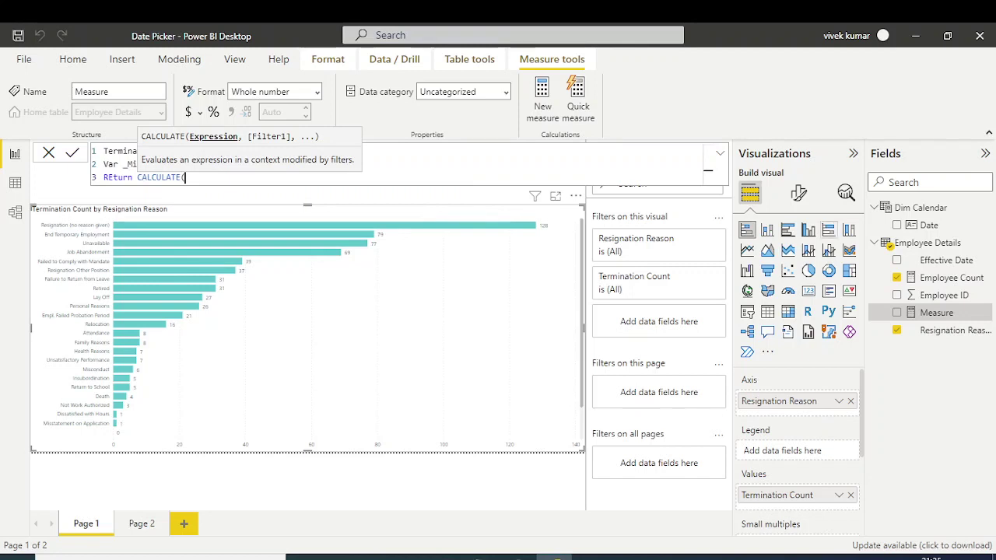
text(Empl)
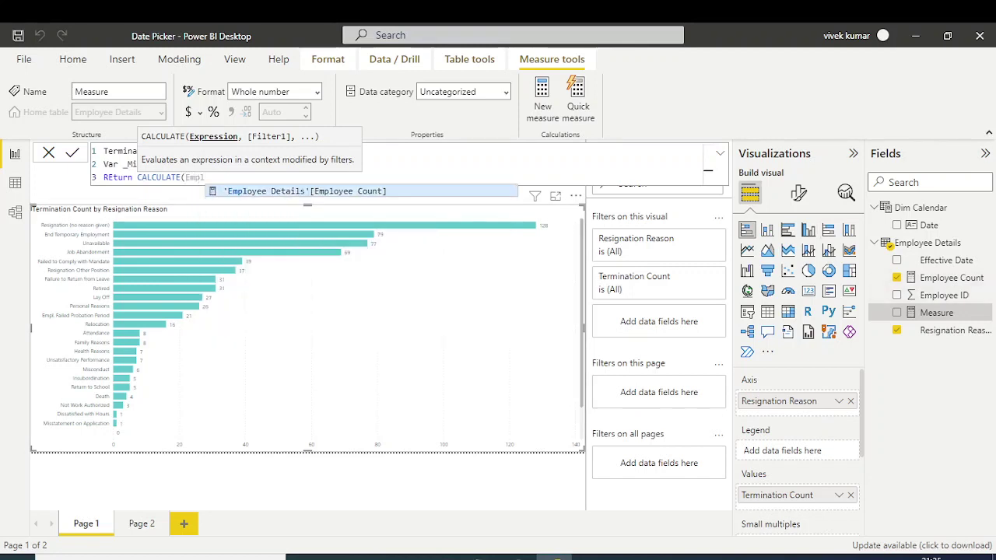
key(Tab)
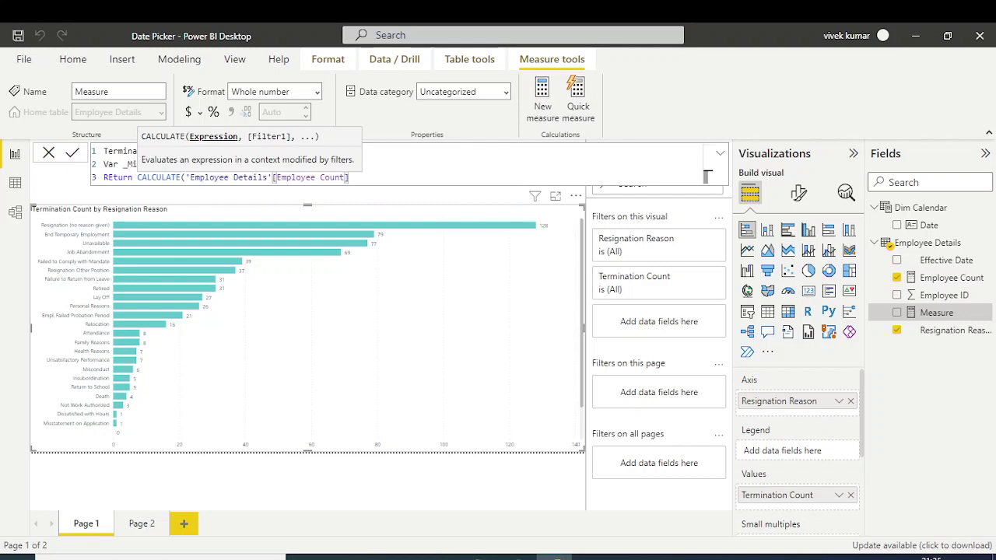
text(,)
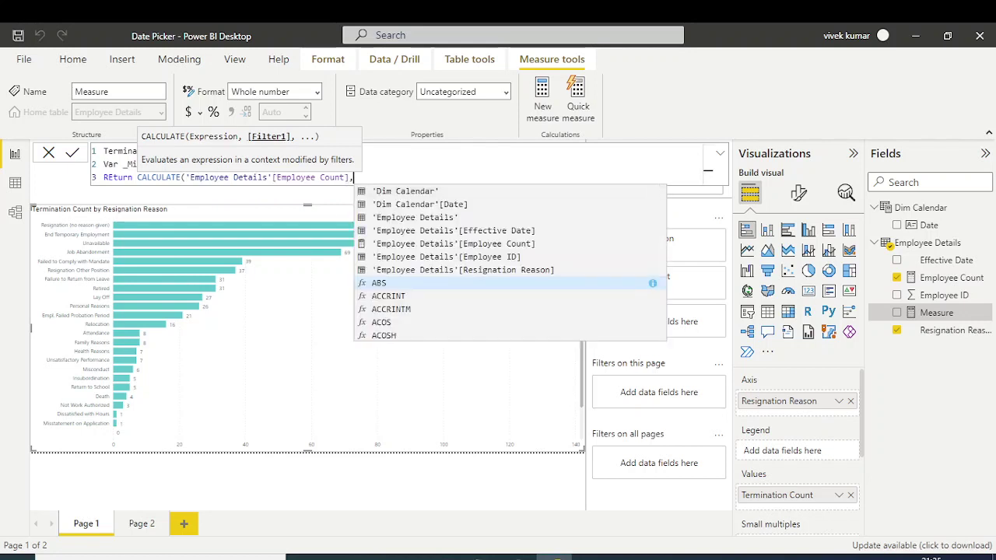
Add TREATAS(_min,'Dim Calendar'[Date]) as the filter argument of the CALCULATE function
text(TREATAS)
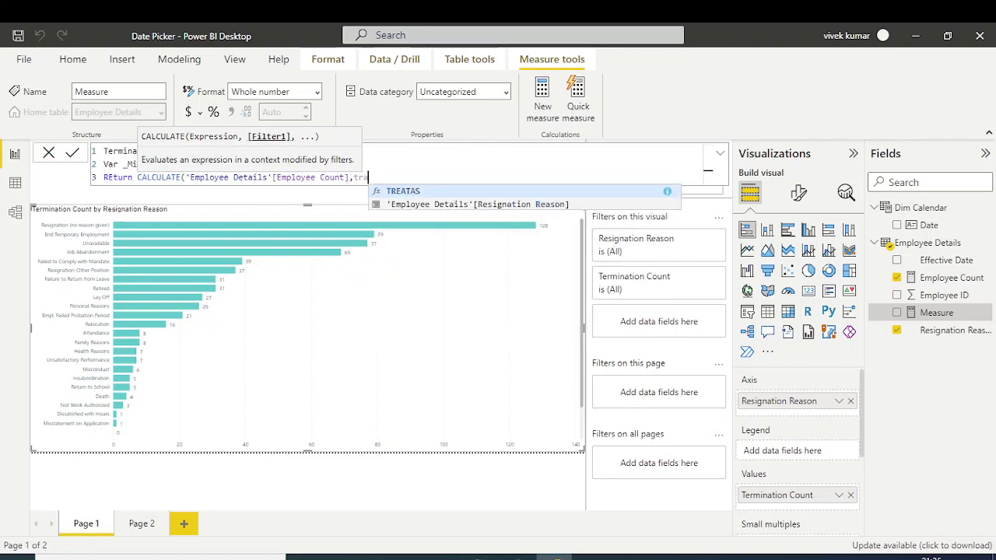
key(Tab)
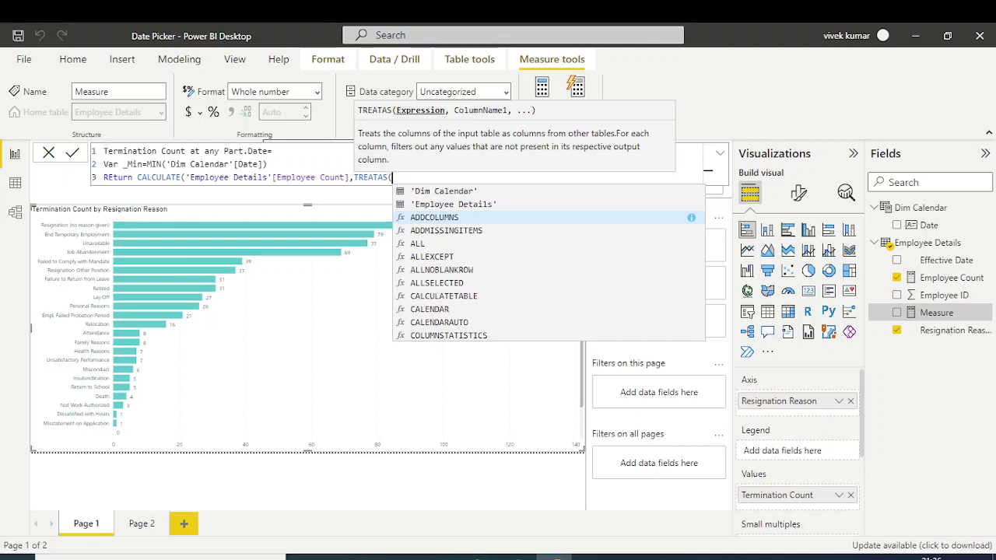
text(_min,)
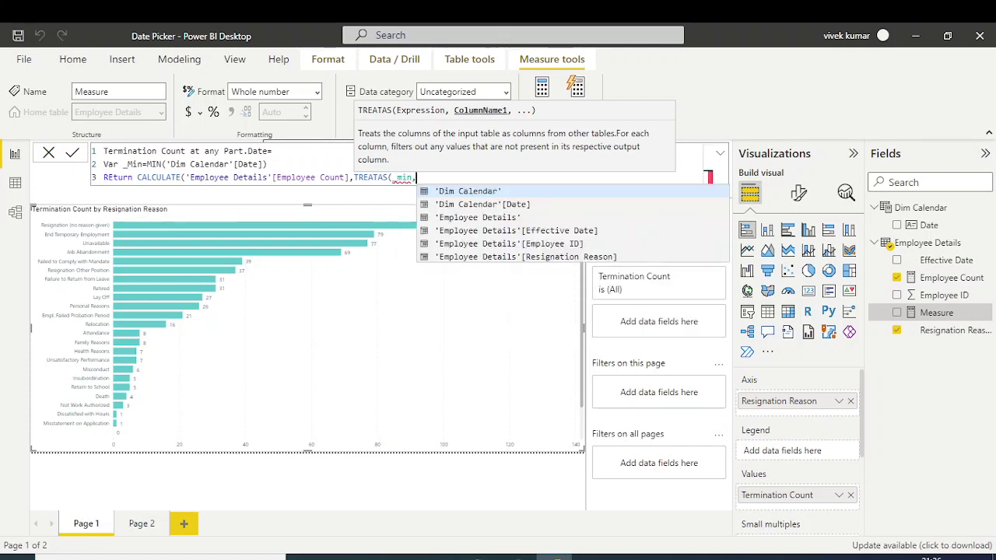
click(483, 204)
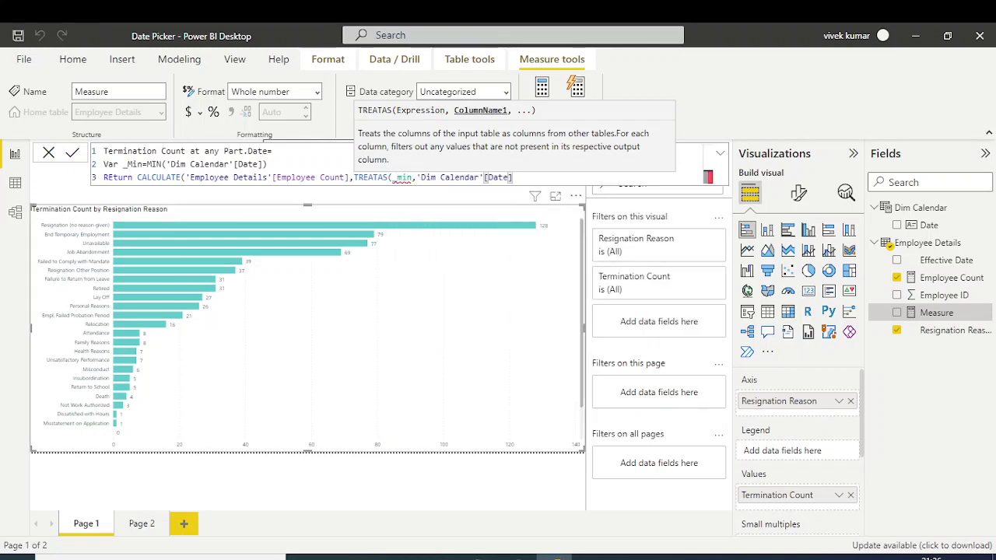
text())
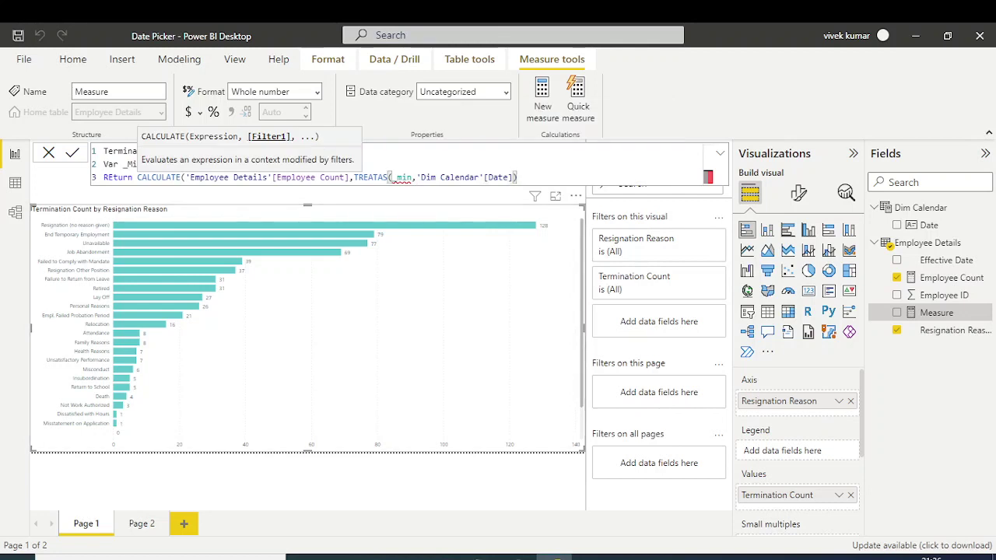
Wrap _min in curly braces inside TREATAS, close the CALCULATE expression and commit the measure
click(391, 177)
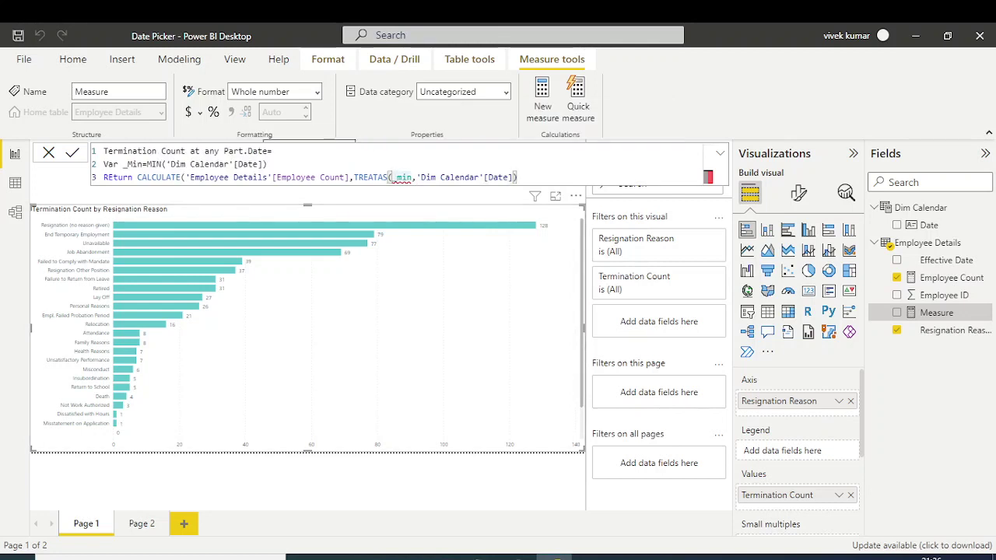
text({_min)
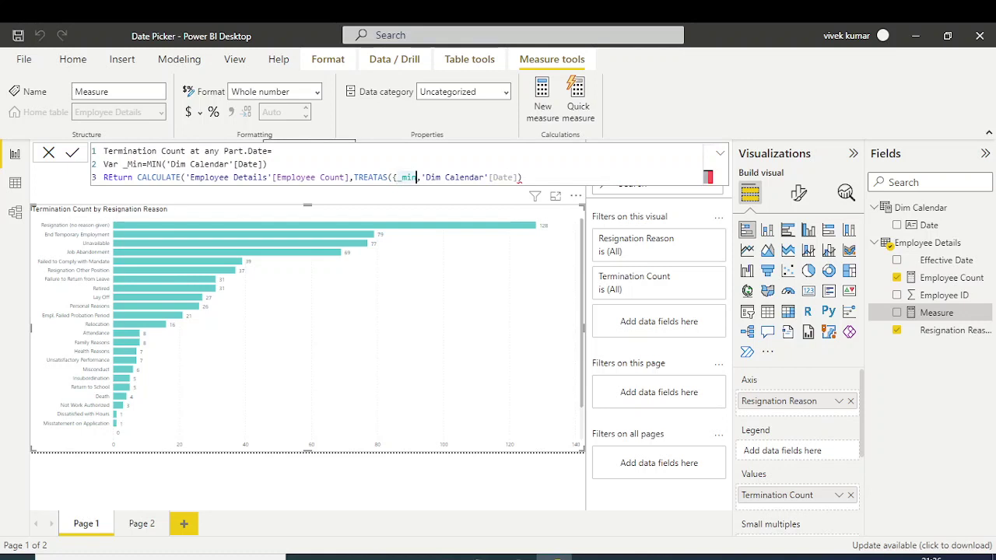
text(})
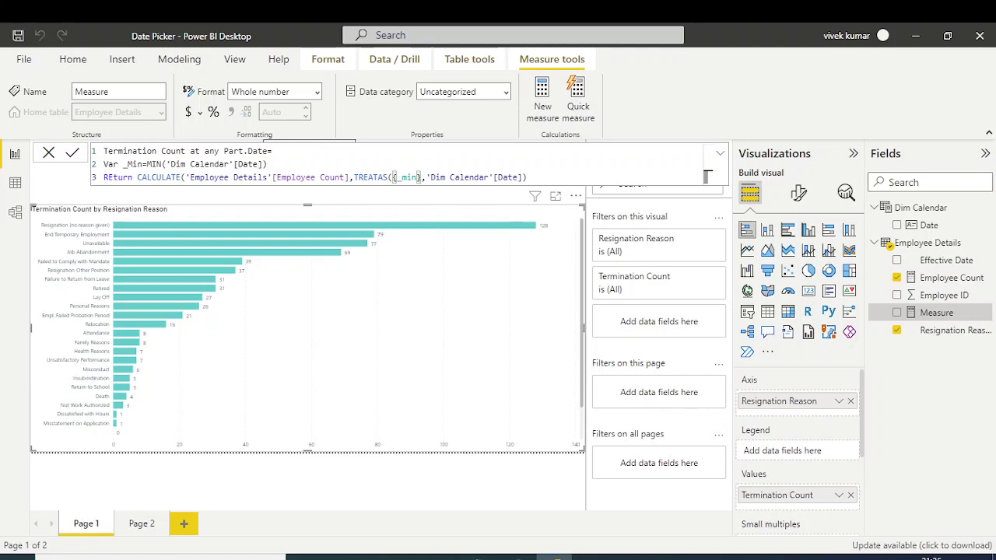
click(528, 177)
text())
key(Return)
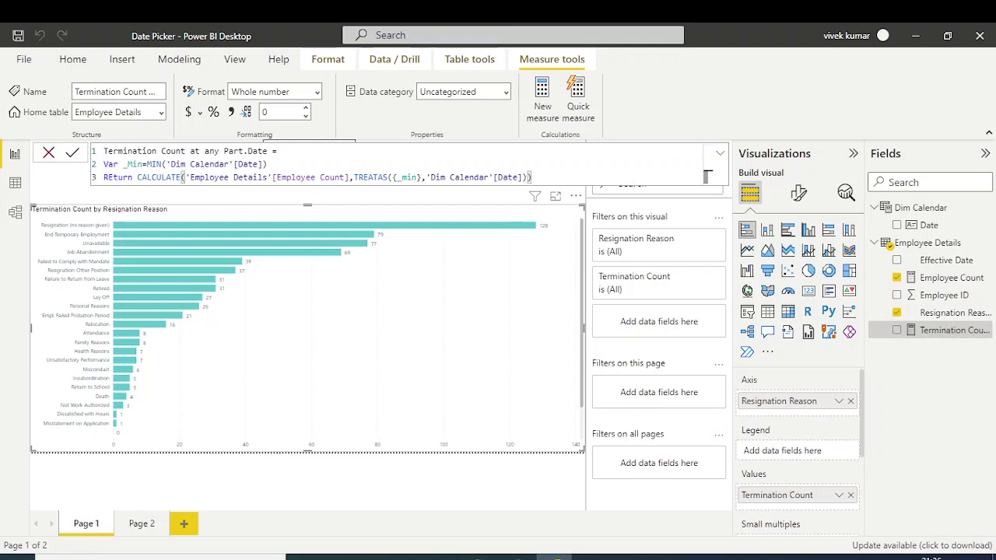
Review the formula of the Termination Count at any Part.Date measure, especially its TREATAS filter
key(Escape)
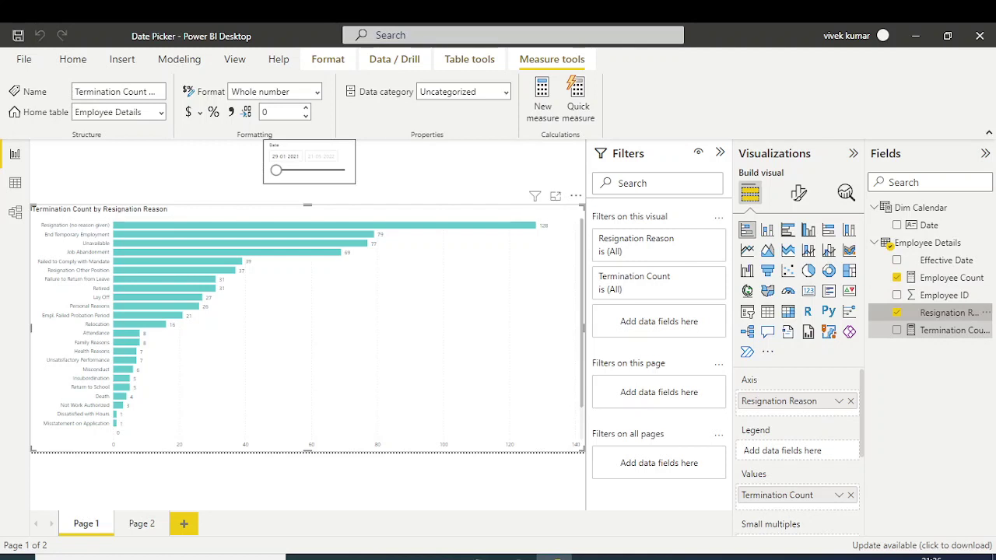
click(948, 312)
click(951, 329)
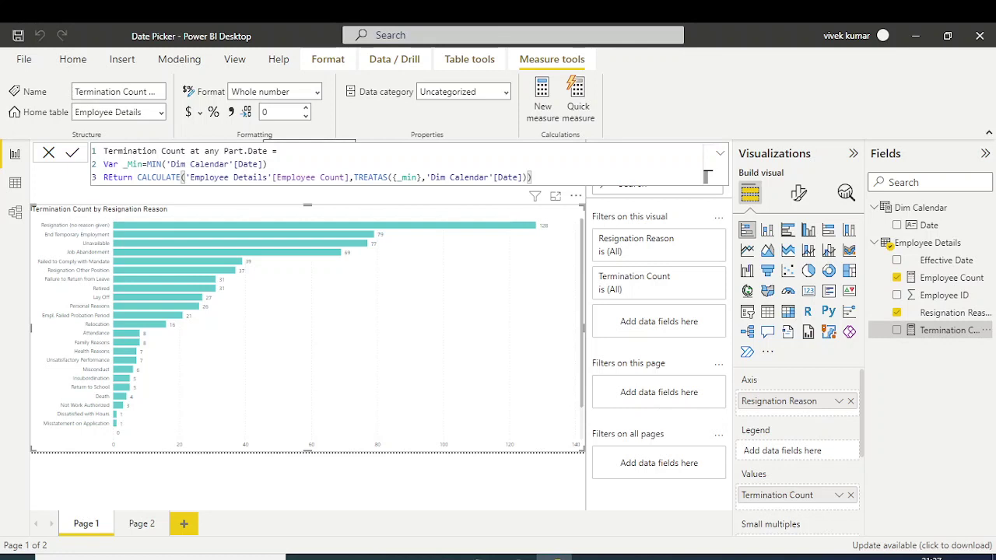
drag(354, 178, 532, 177)
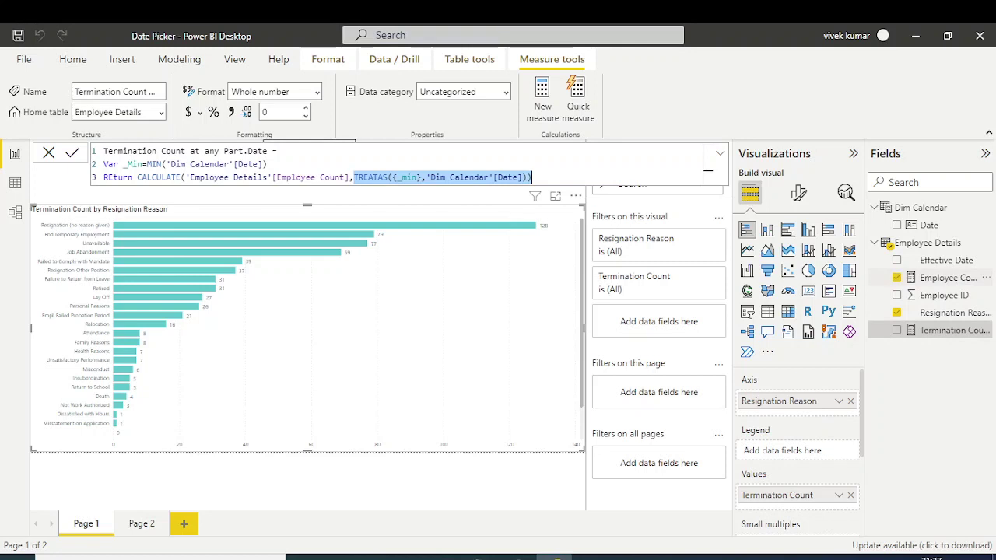
key(Escape)
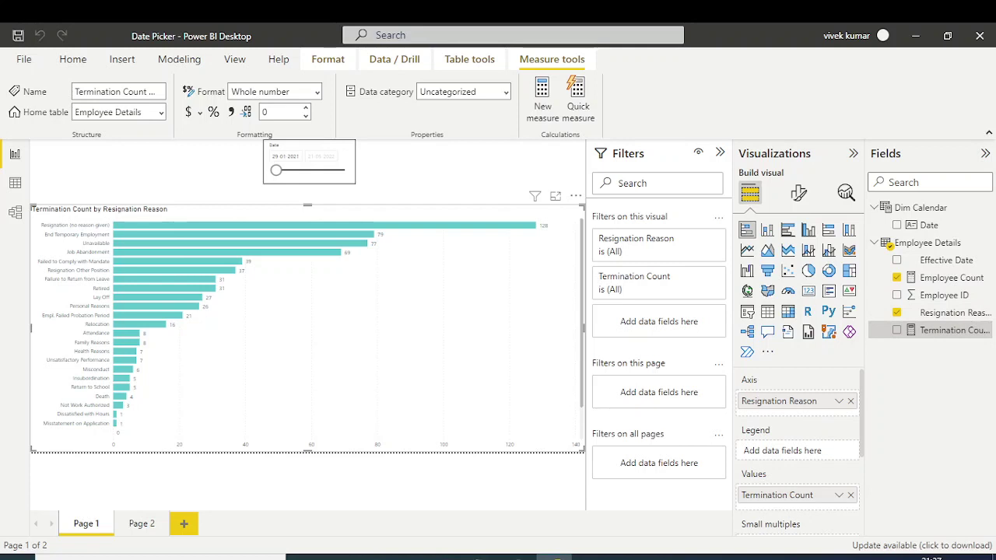
Replace Termination Count in the bar chart's values with the Termination Count at any Part.Date measure
click(850, 495)
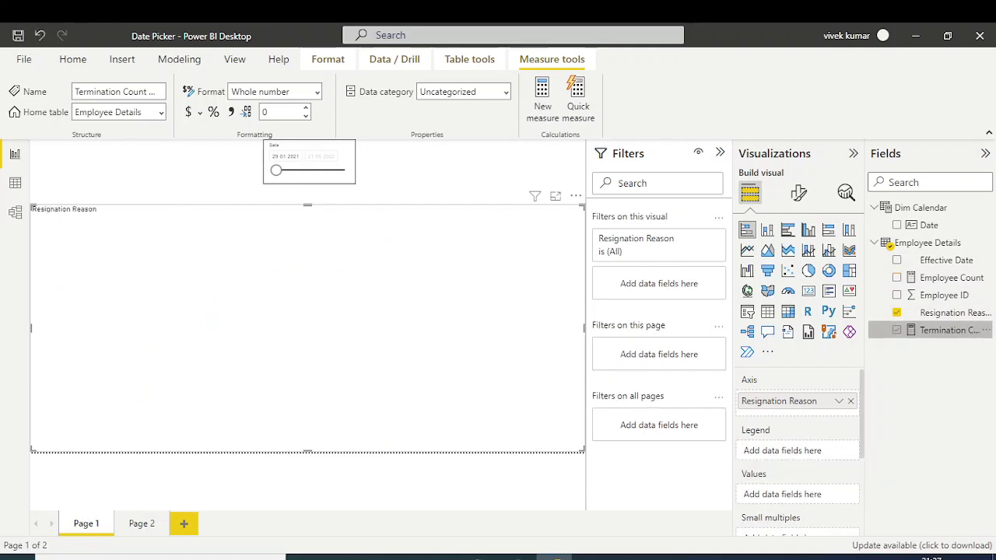
click(897, 330)
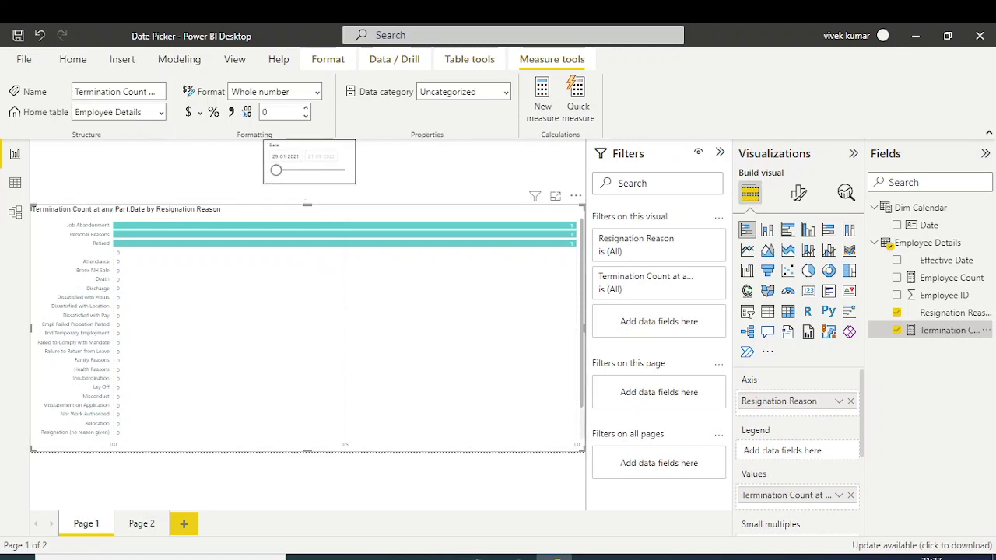
mouse_move(287, 224)
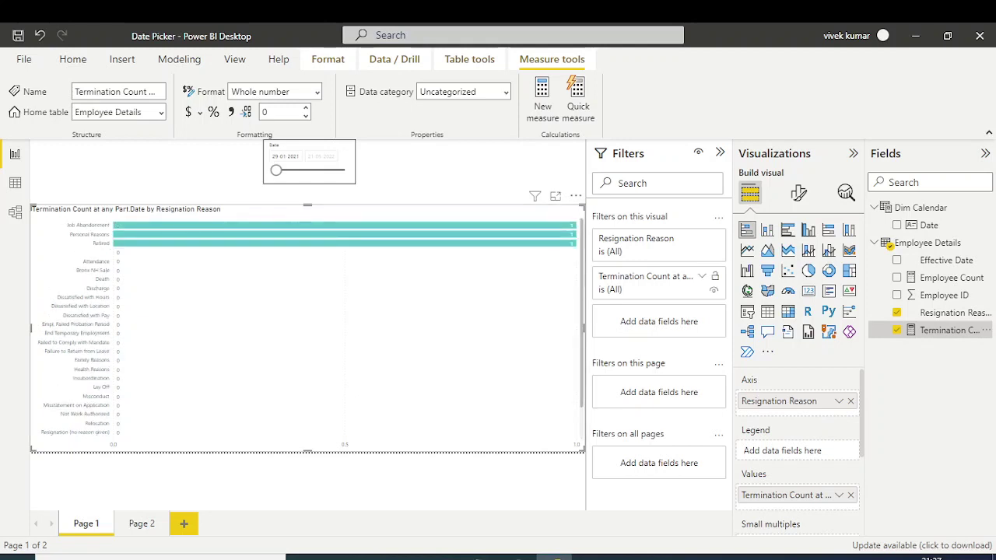
Filter the bar chart to items whose Termination Count at any Part.Date is greater than 0, and collapse the filter settings
click(702, 276)
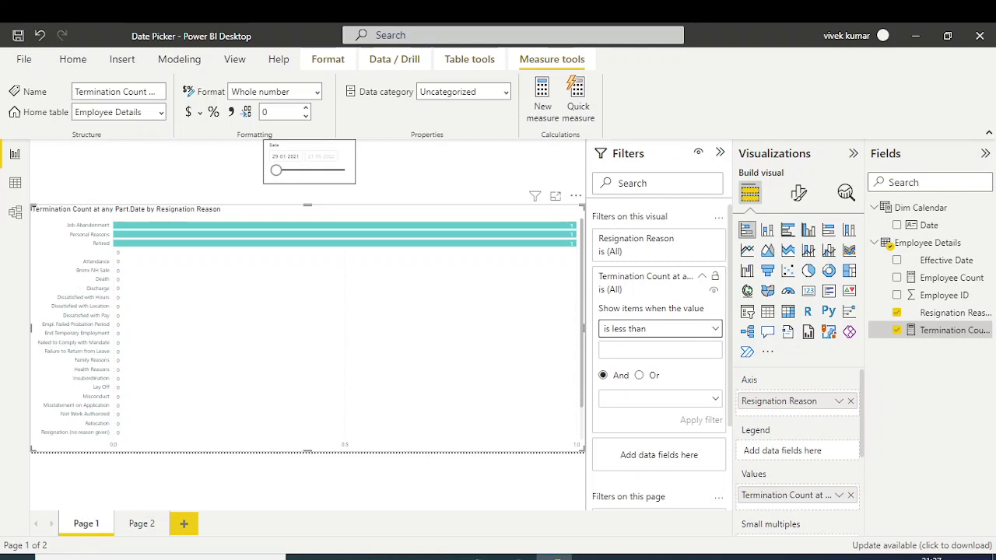
click(659, 328)
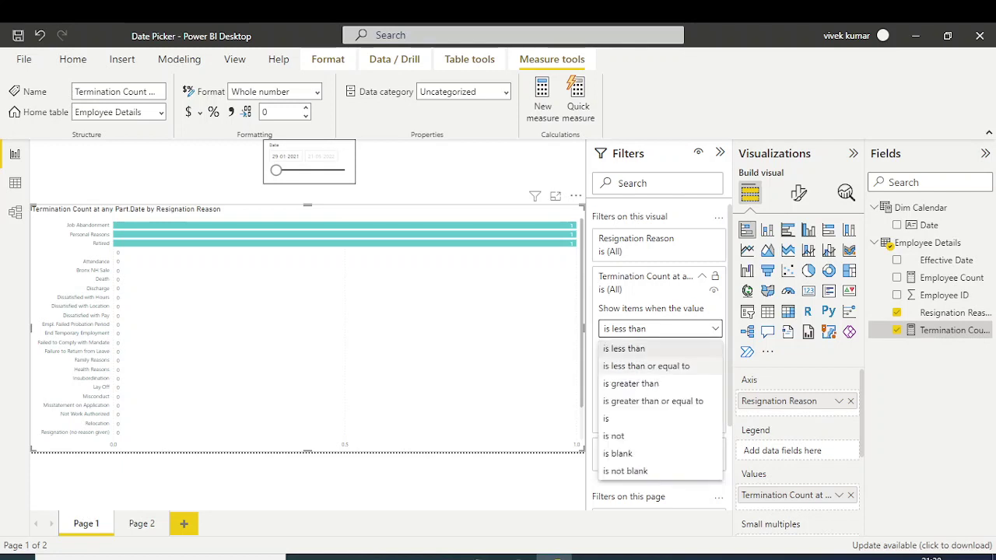
click(638, 381)
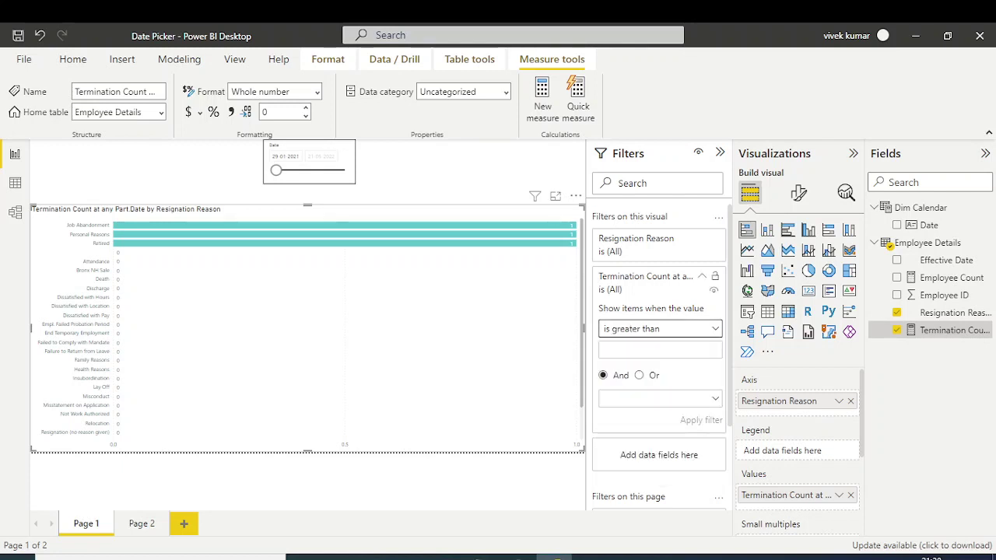
text(9)
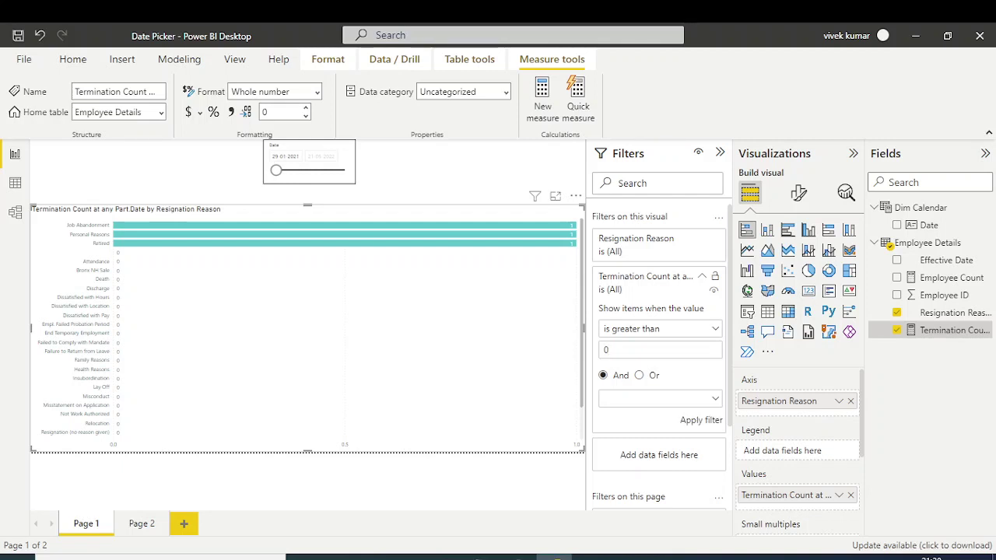
key(Return)
click(719, 153)
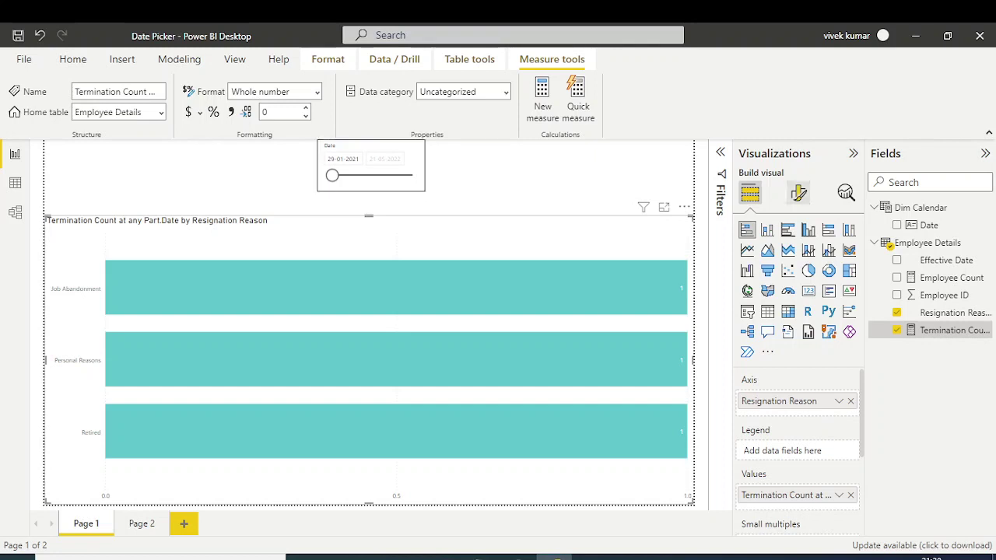
Turn off the slider of the date slicer in its visual formatting
click(798, 193)
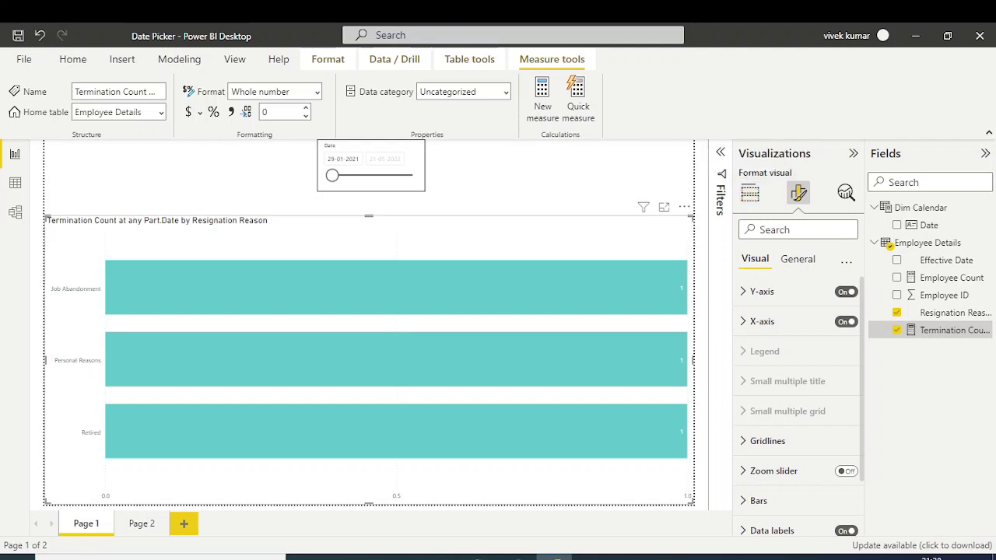
click(797, 259)
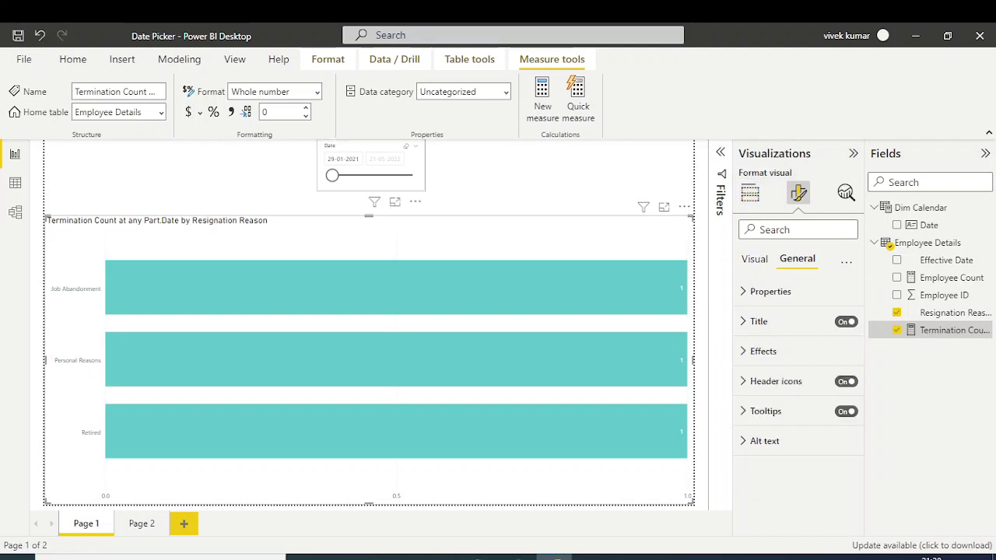
click(415, 146)
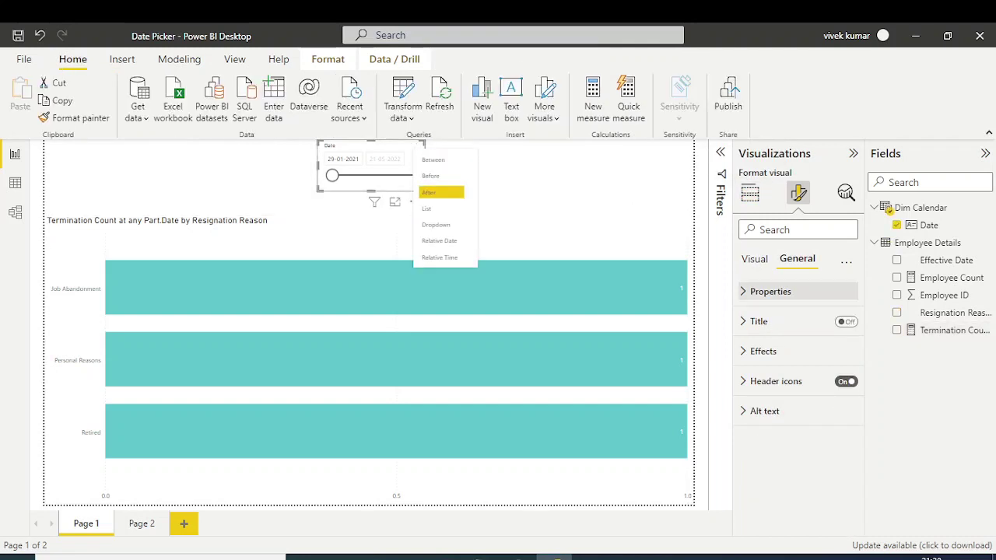
click(755, 259)
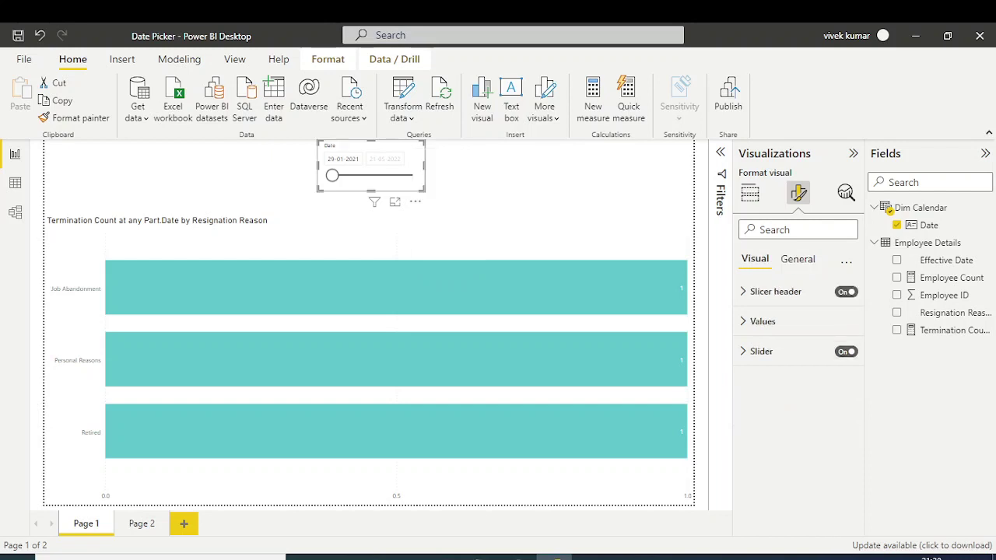
click(846, 351)
click(798, 259)
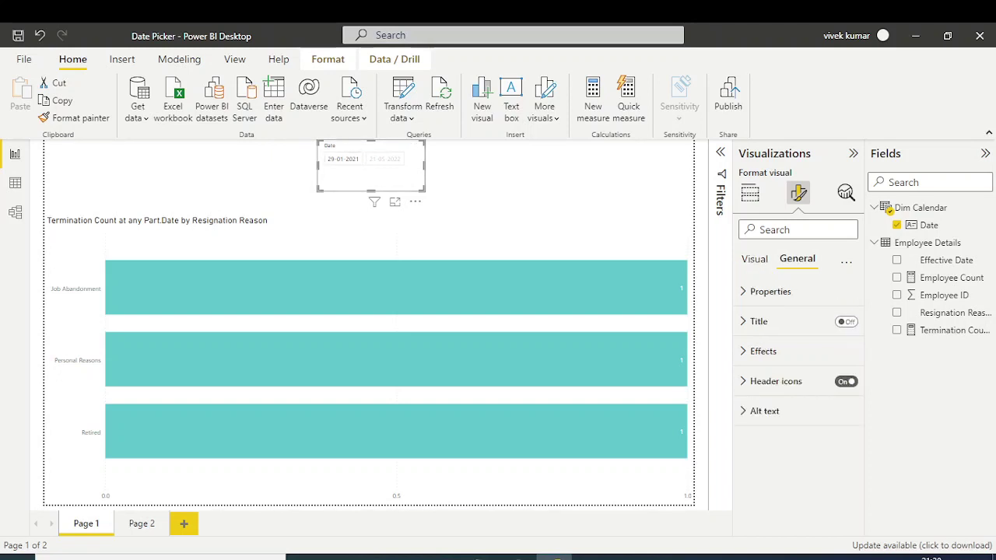
Set the text size of the date slicer's header to 20
click(754, 259)
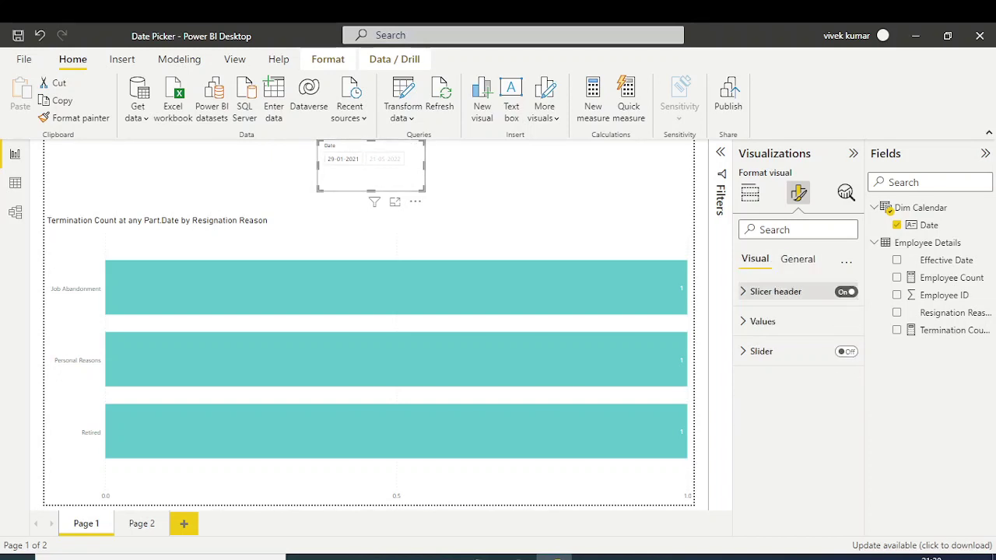
click(776, 291)
scroll(797, 373, down, 2)
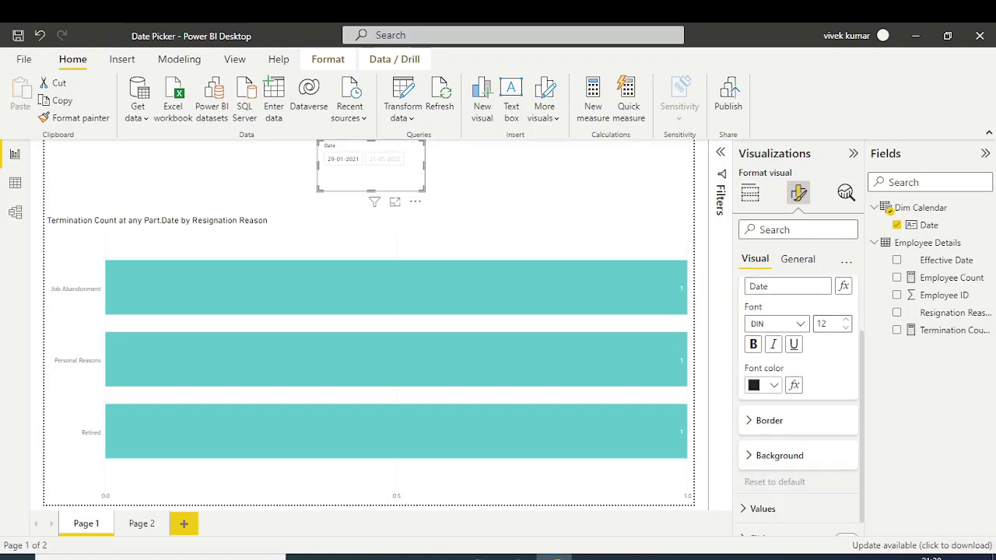
double_click(821, 323)
text(20)
scroll(799, 404, up, 1)
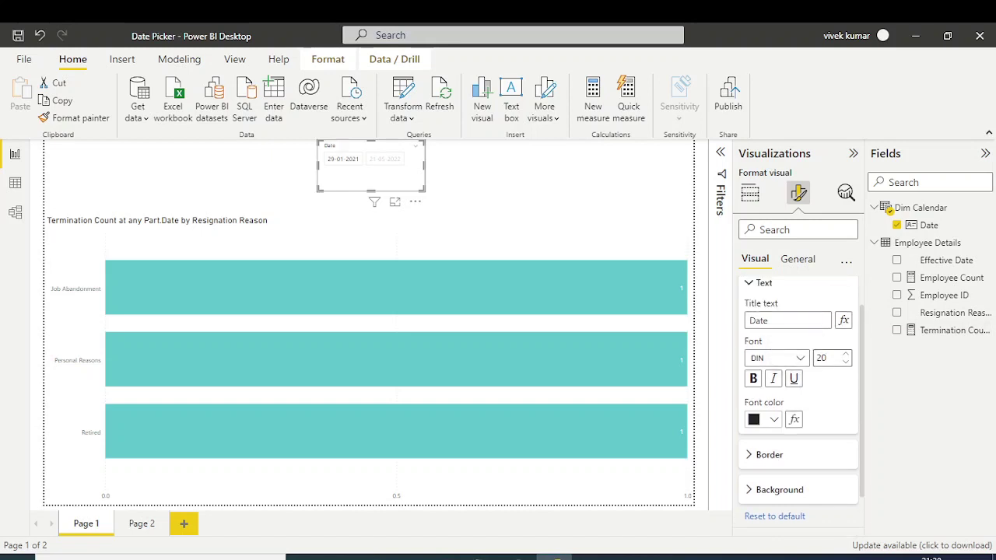
scroll(798, 404, down, 2)
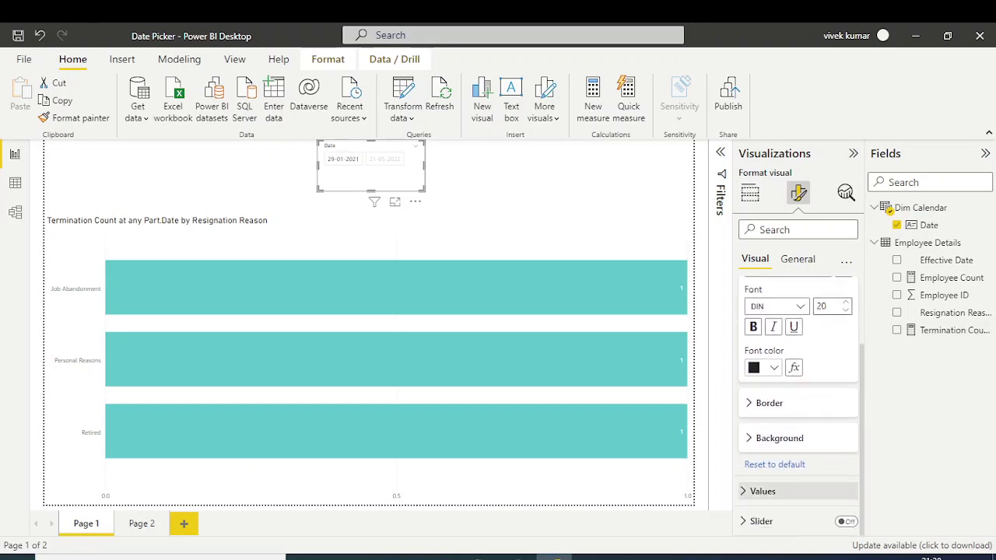
Set the text size of the date slicer's values to 20 and enlarge the slicer to fit both dates
click(762, 491)
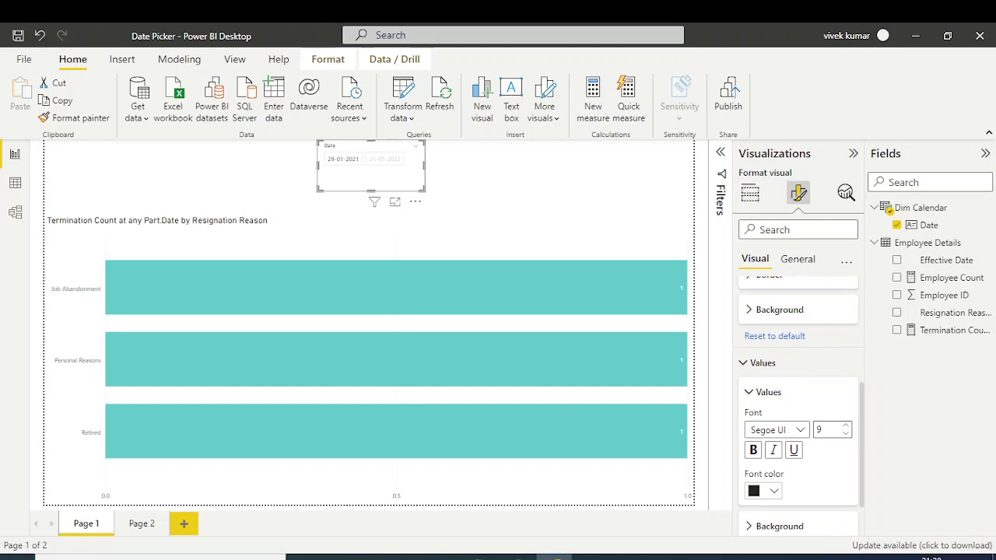
key(BackSpace)
text(20)
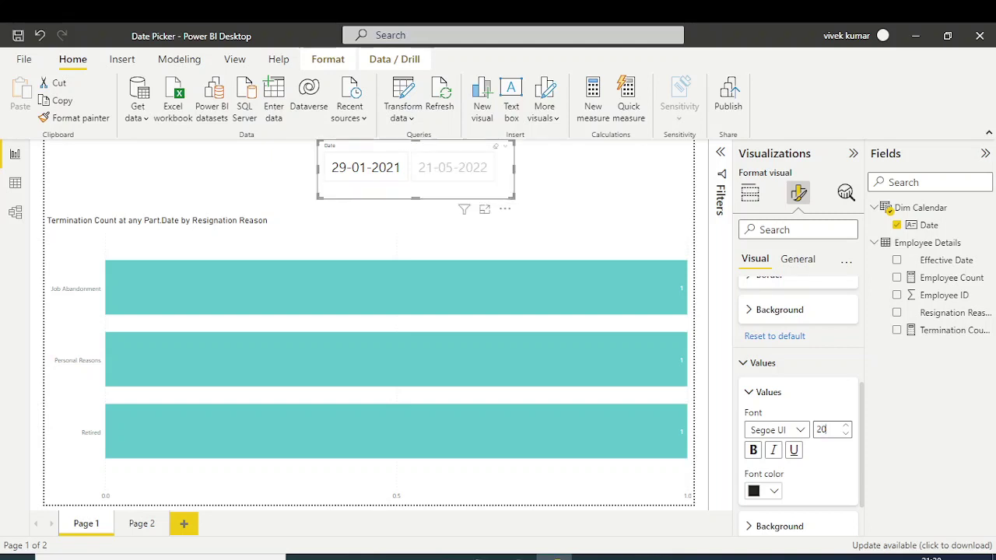
Insert a blank button and place it over the slicer's end date, sized about 170 wide by 52 high
click(279, 59)
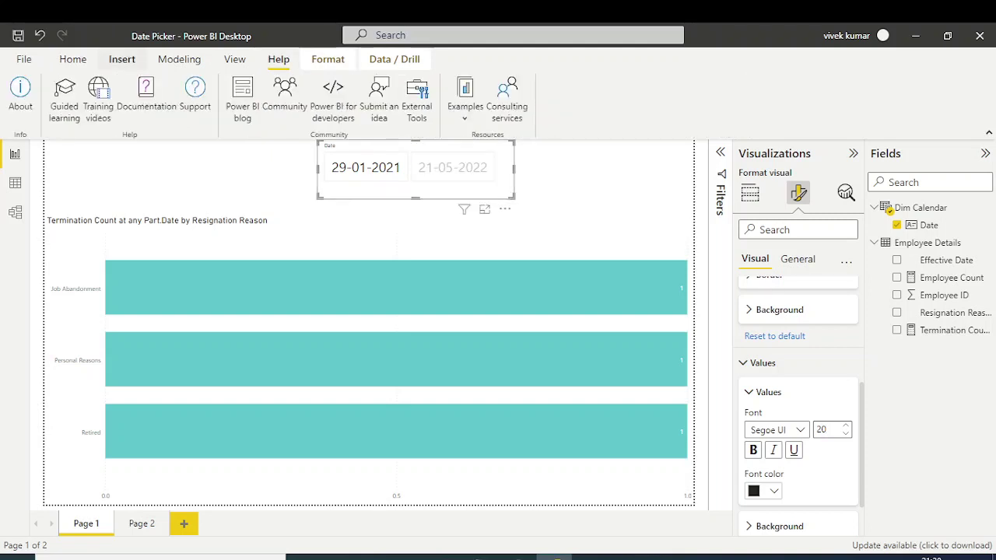
click(121, 59)
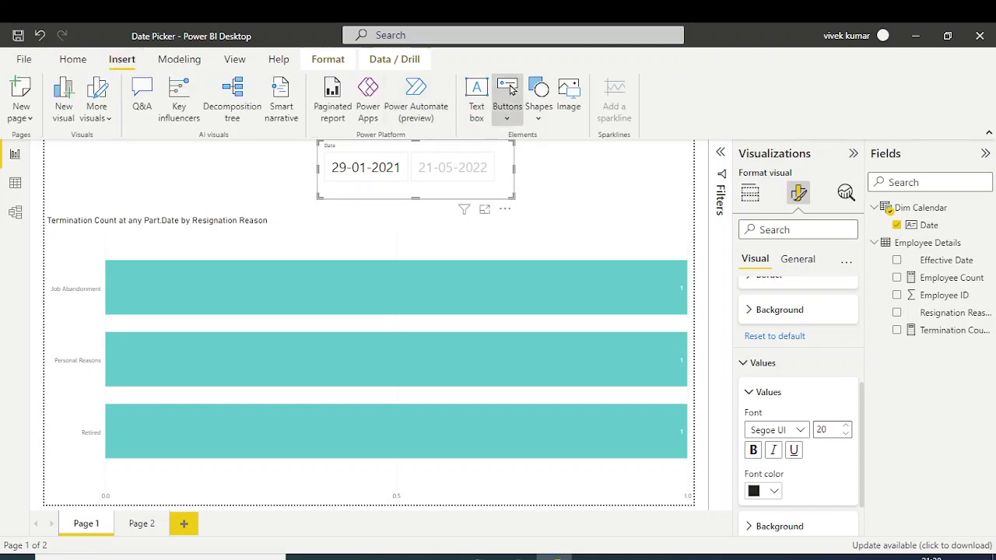
click(510, 91)
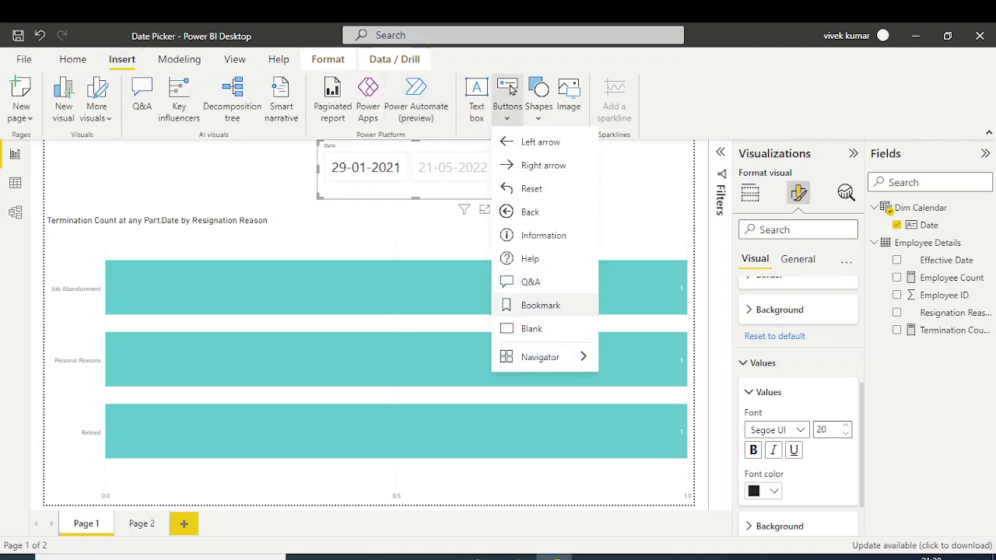
key(Return)
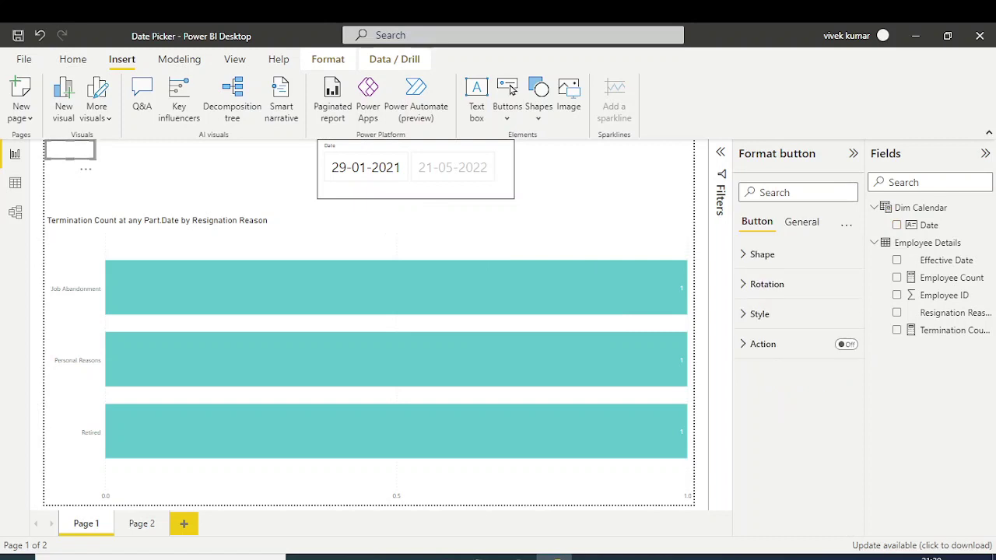
drag(450, 160, 435, 164)
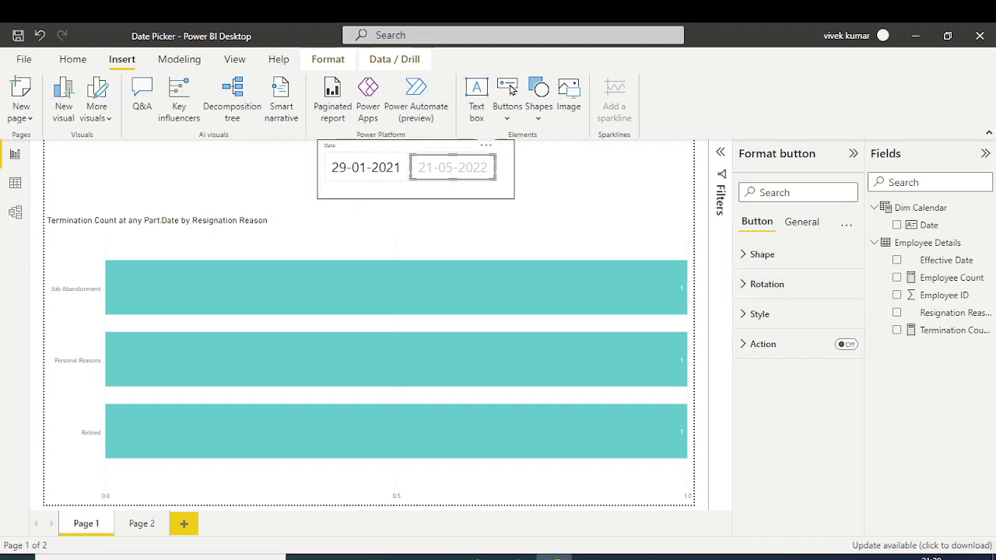
click(801, 222)
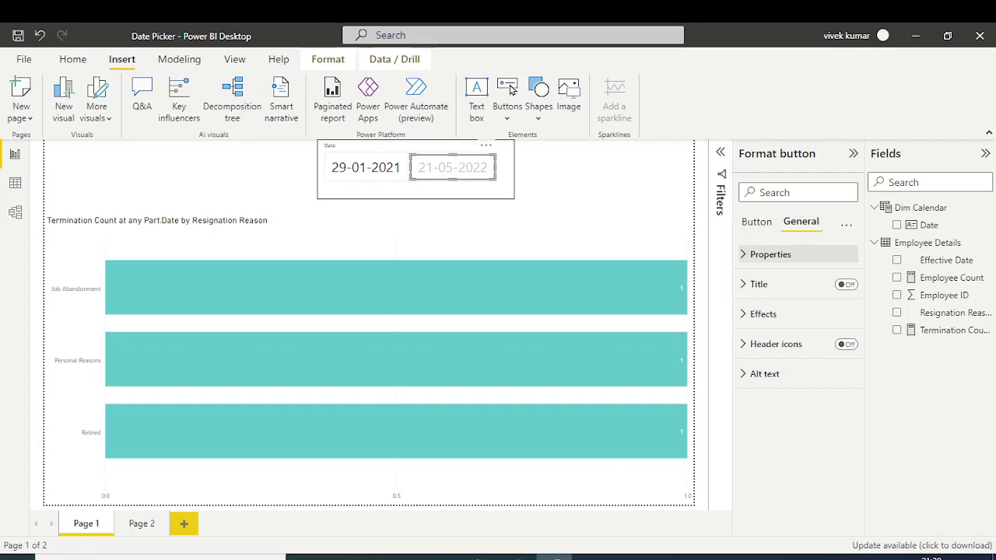
click(770, 255)
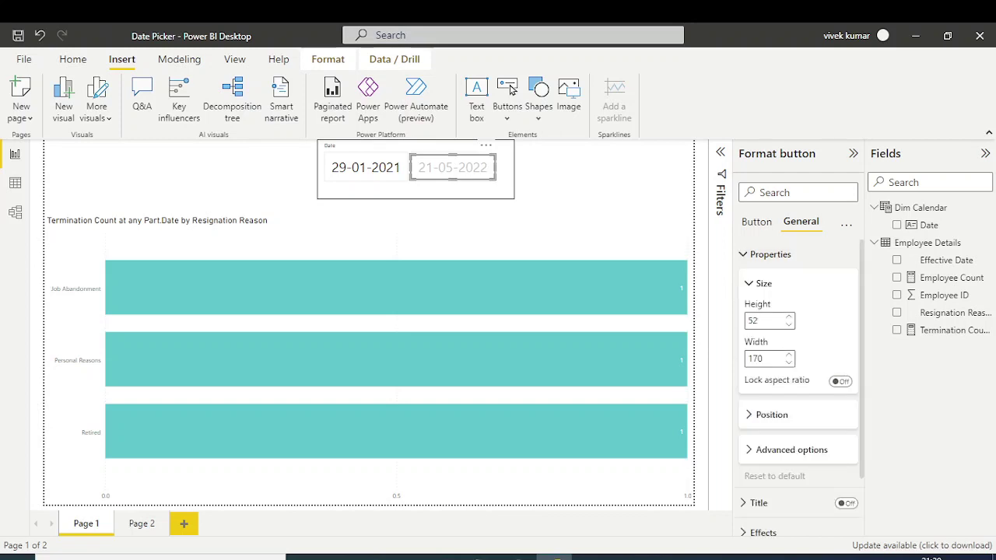
click(770, 255)
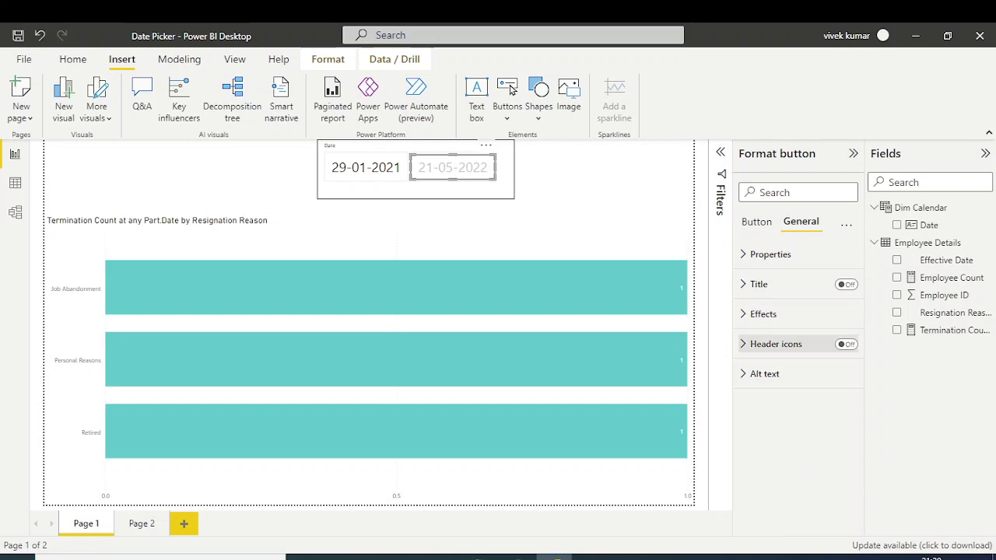
Turn on the blank button's fill and set its transparency to 0% to cover the end date, and deselect the button
click(756, 222)
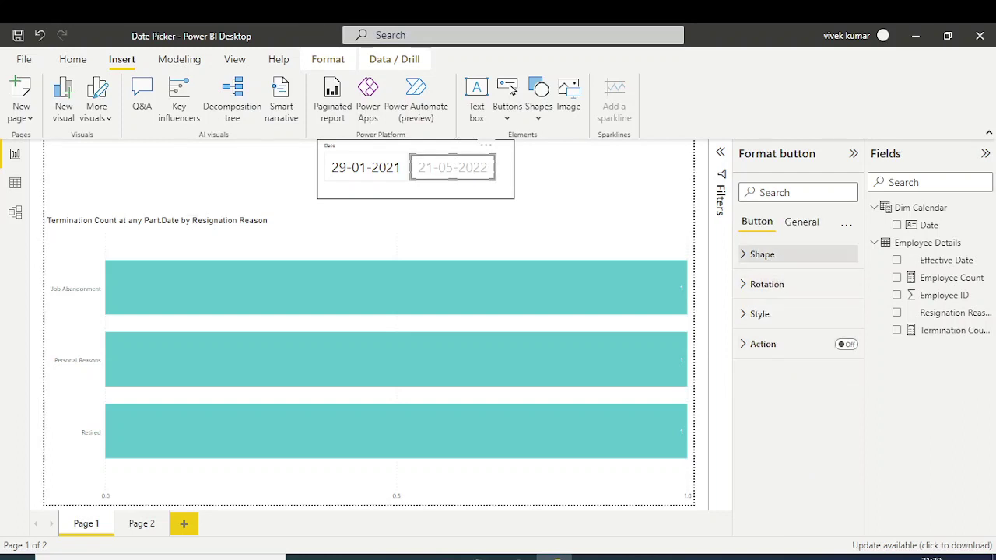
click(759, 313)
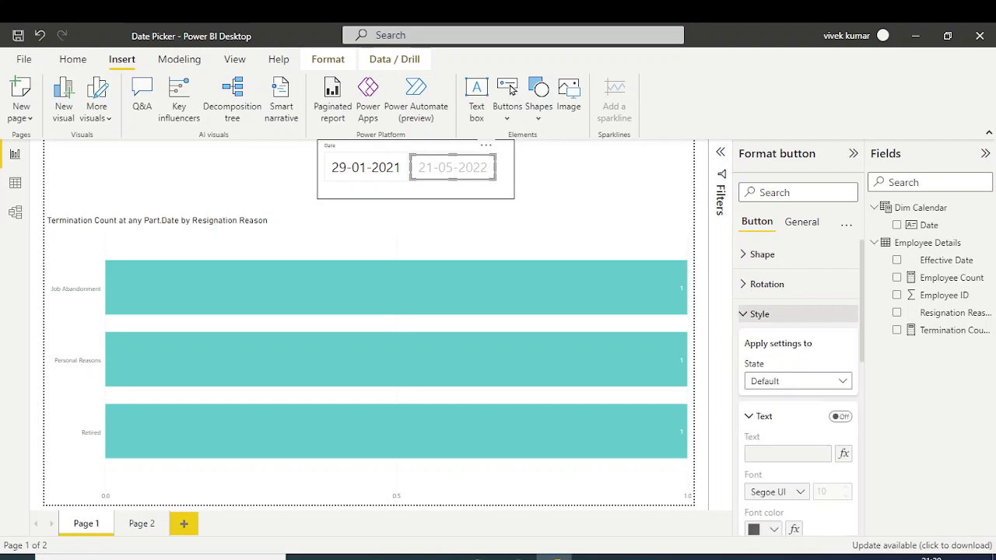
scroll(798, 388, down, 10)
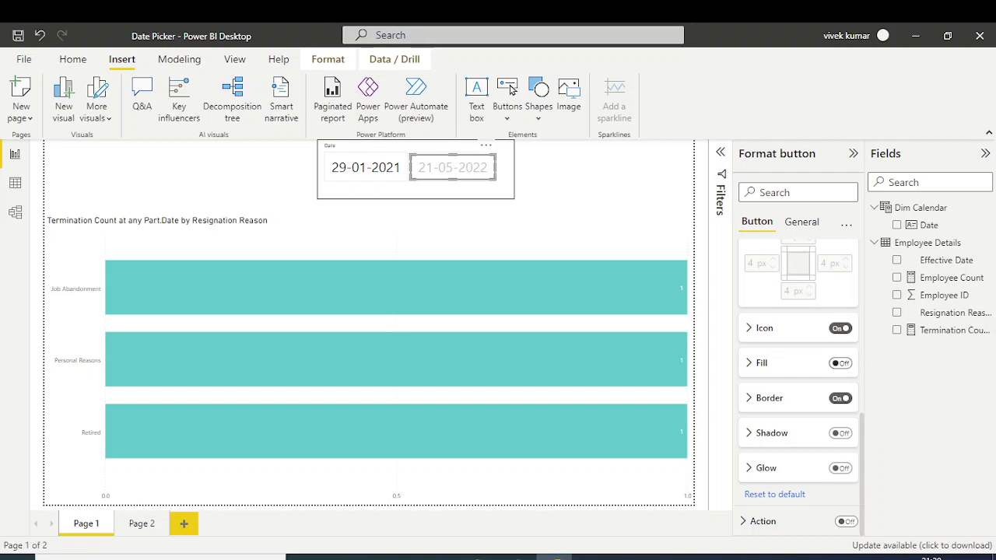
click(840, 363)
click(760, 364)
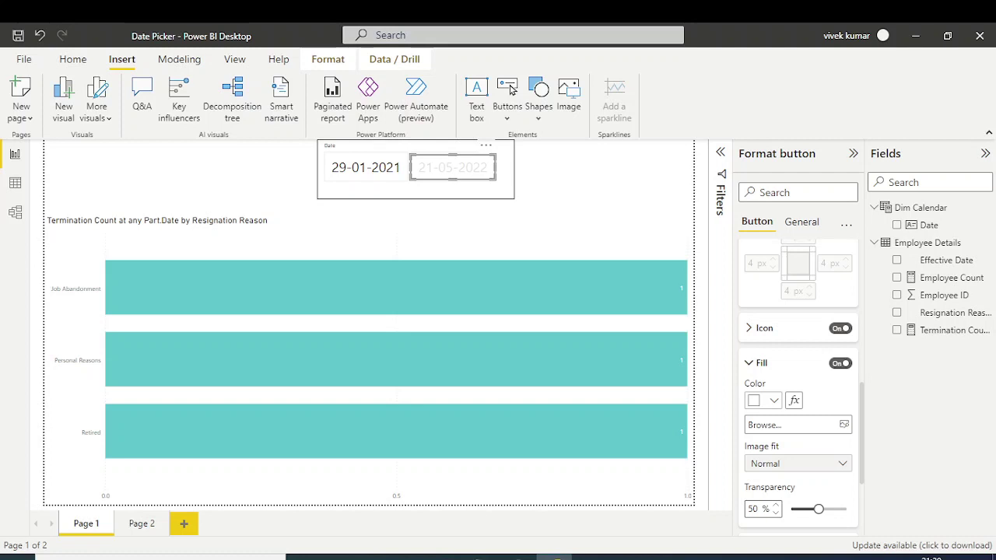
drag(818, 510, 790, 509)
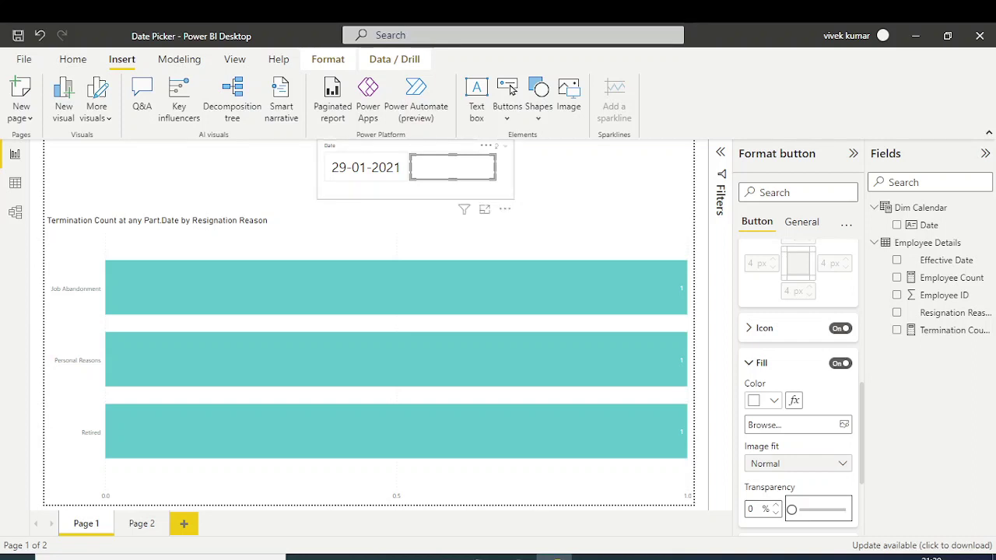
click(503, 186)
click(580, 178)
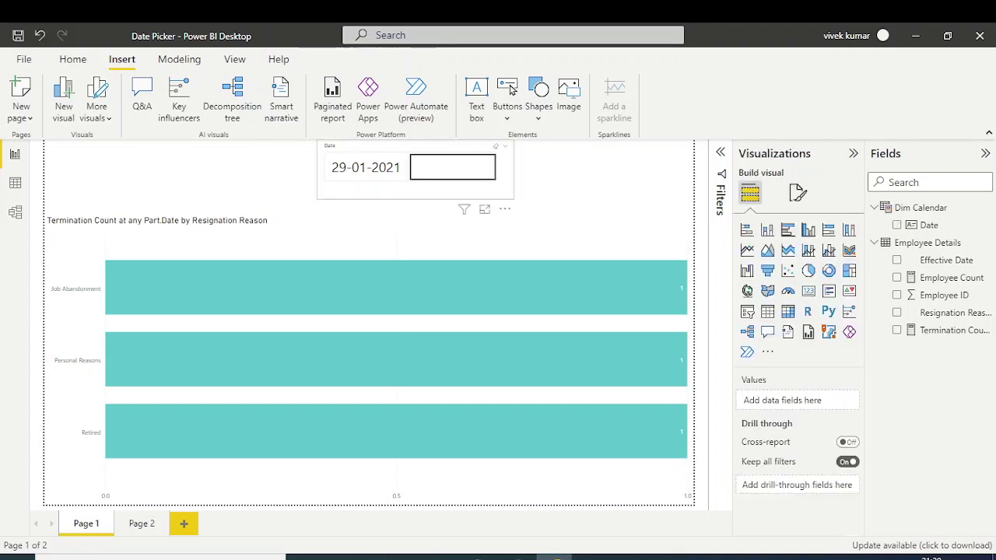
Narrow the date slicer to the width of its start date so that it ends at the blank button's edge
click(896, 224)
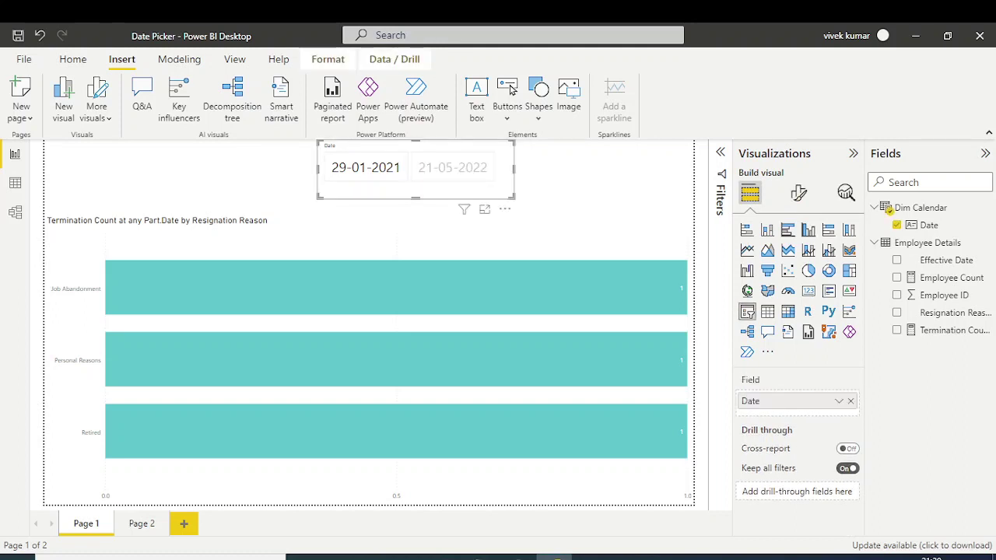
drag(513, 197, 409, 192)
drag(364, 149, 364, 142)
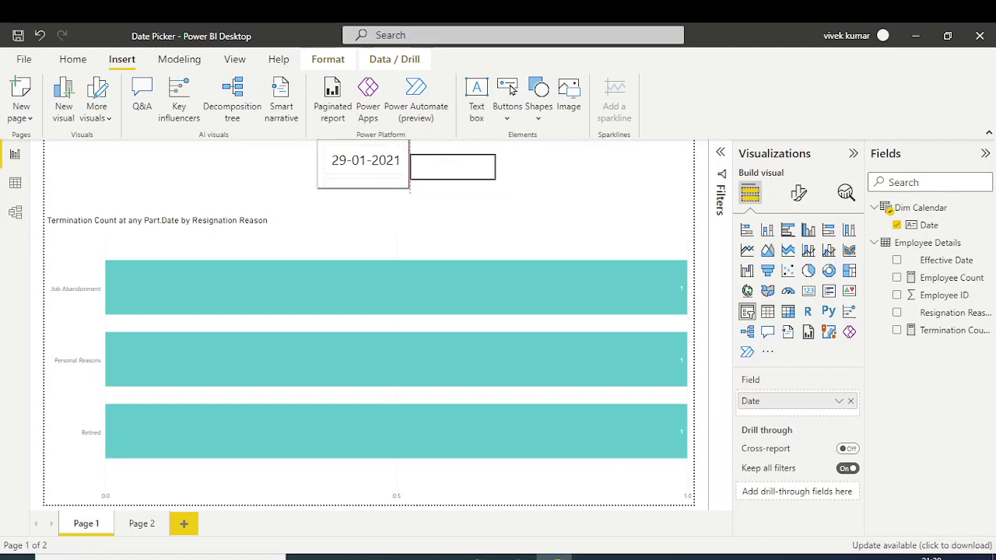